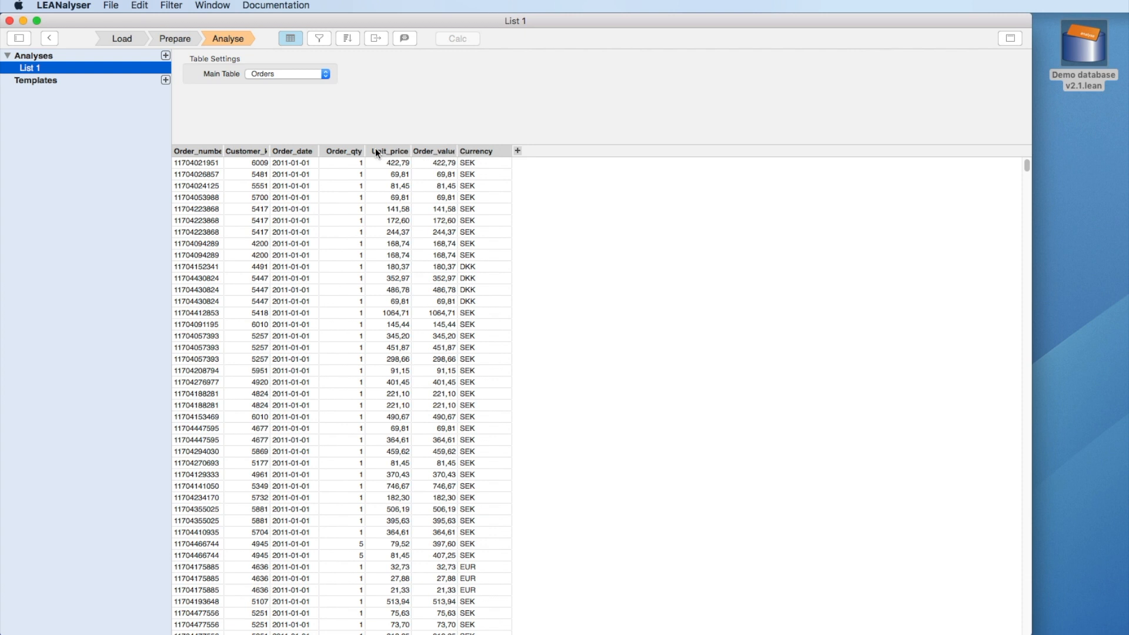
Step: Widen the Customer_key column and add Birth_year, Gender, City and Country columns to List 1
{"action": "left_click_drag", "start_coordinate": [271, 151], "coordinate": [289, 151]}
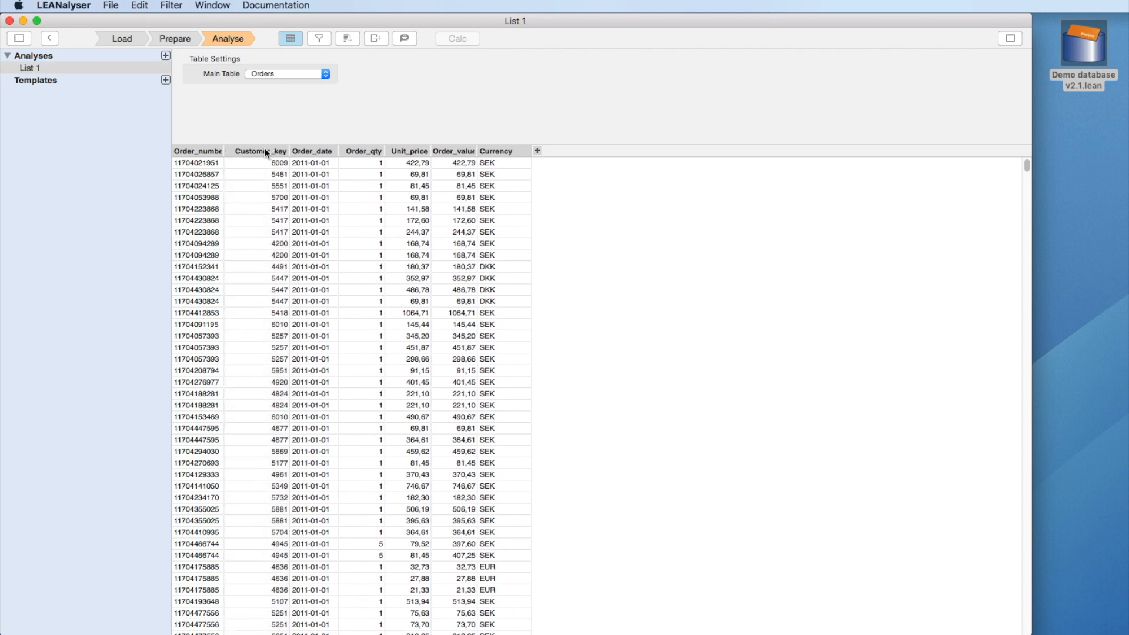
{"action": "left_click", "coordinate": [537, 152]}
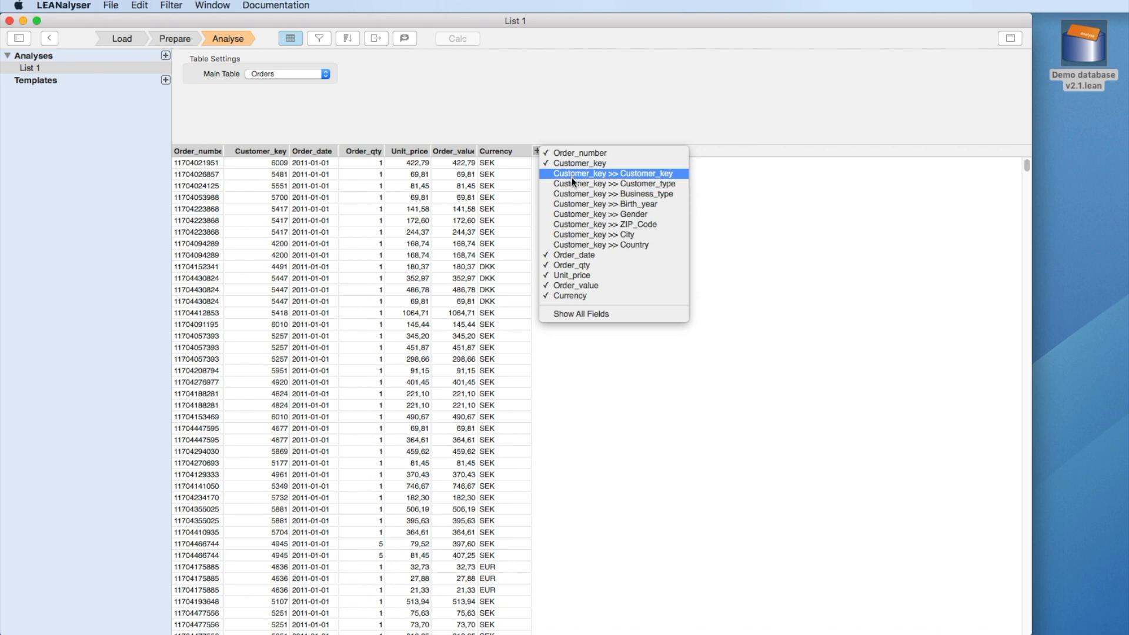
{"action": "left_click", "coordinate": [637, 204]}
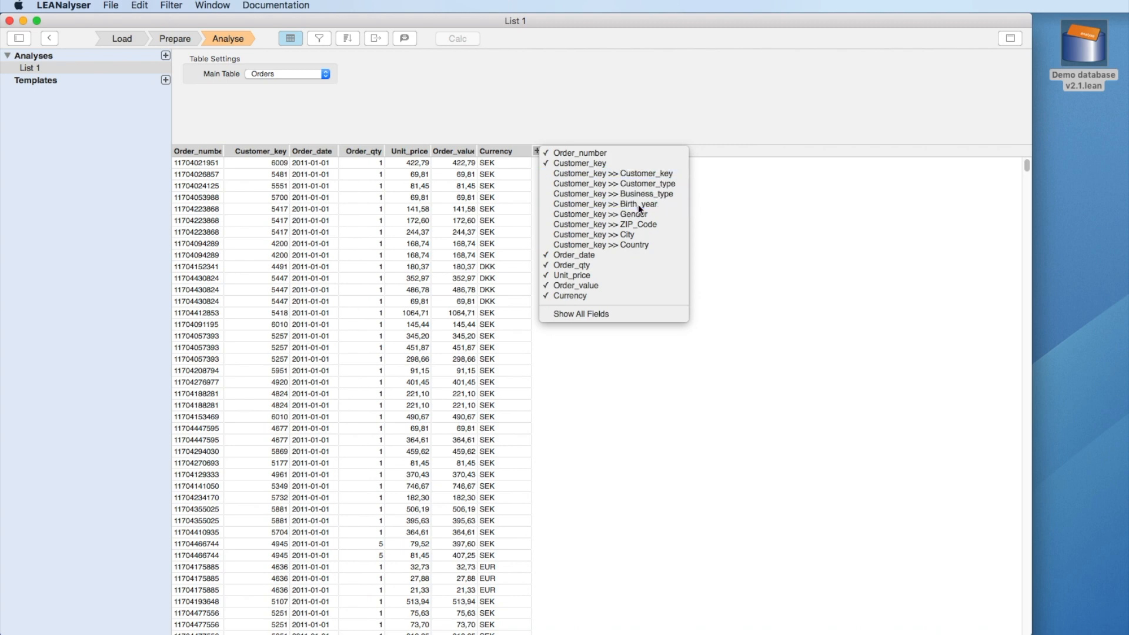
{"action": "left_click", "coordinate": [583, 158]}
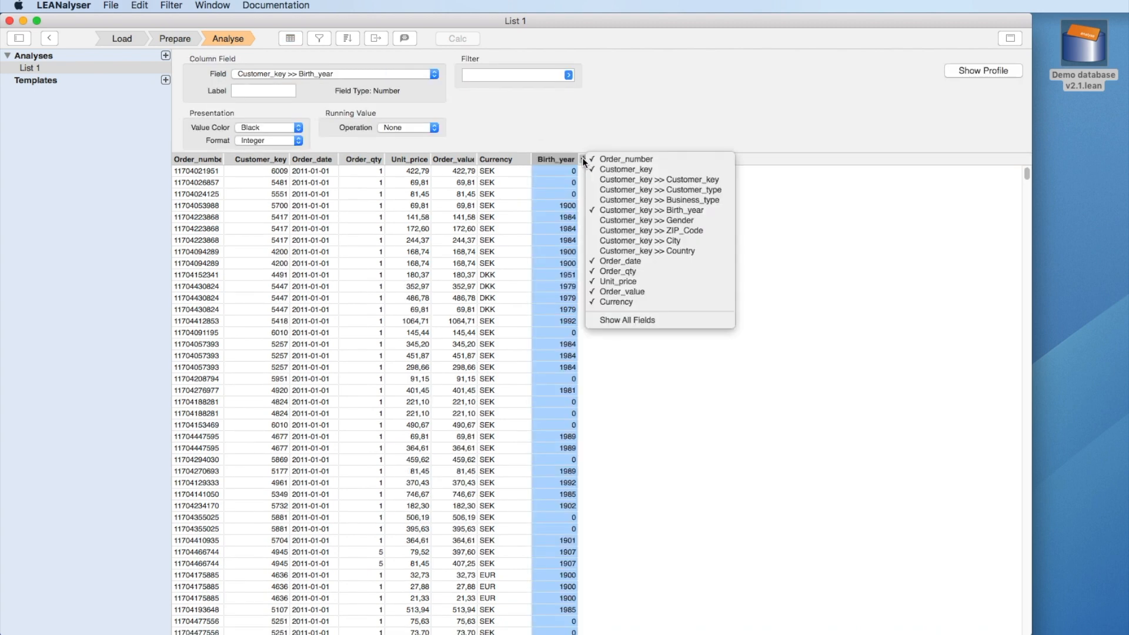
{"action": "left_click", "coordinate": [625, 223]}
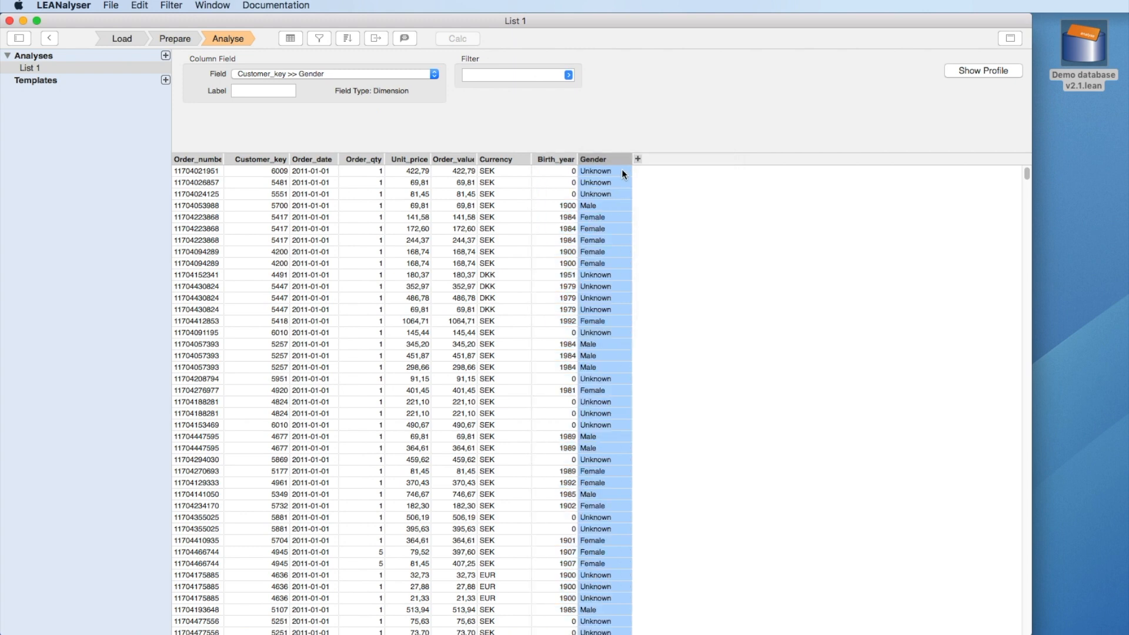
{"action": "left_click", "coordinate": [637, 157]}
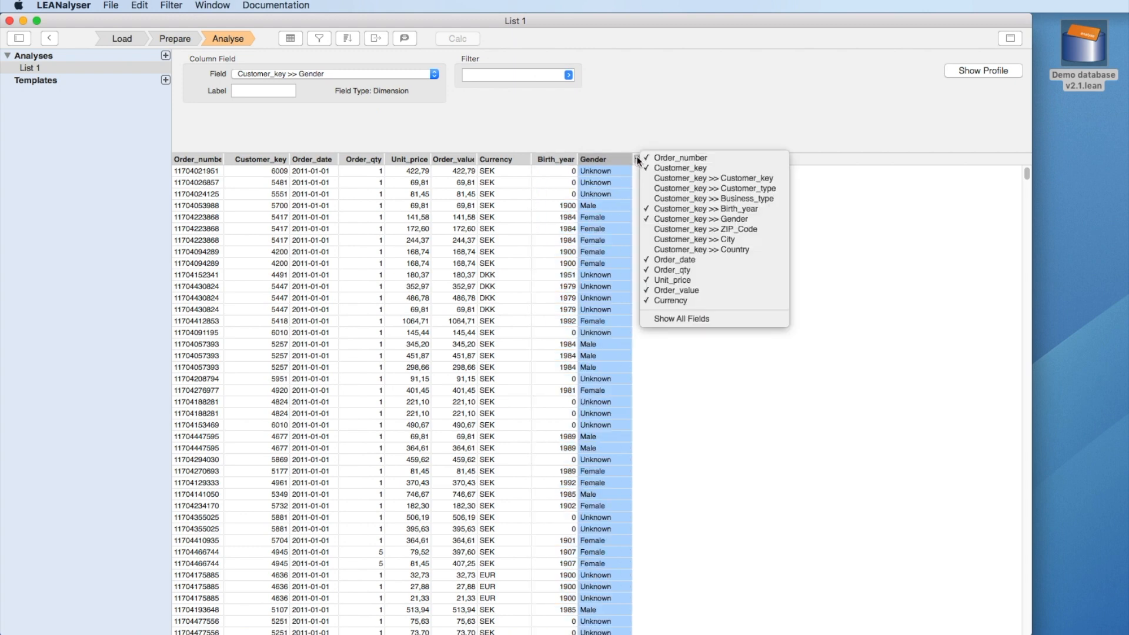
{"action": "left_click", "coordinate": [683, 240]}
{"action": "left_click", "coordinate": [692, 159]}
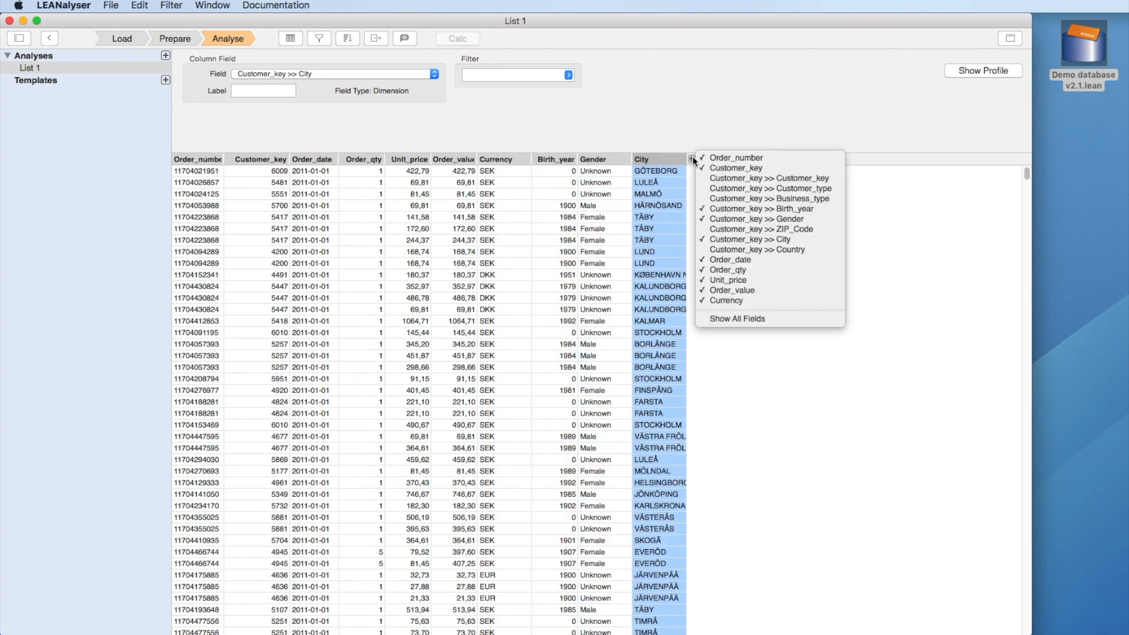
{"action": "left_click", "coordinate": [721, 248]}
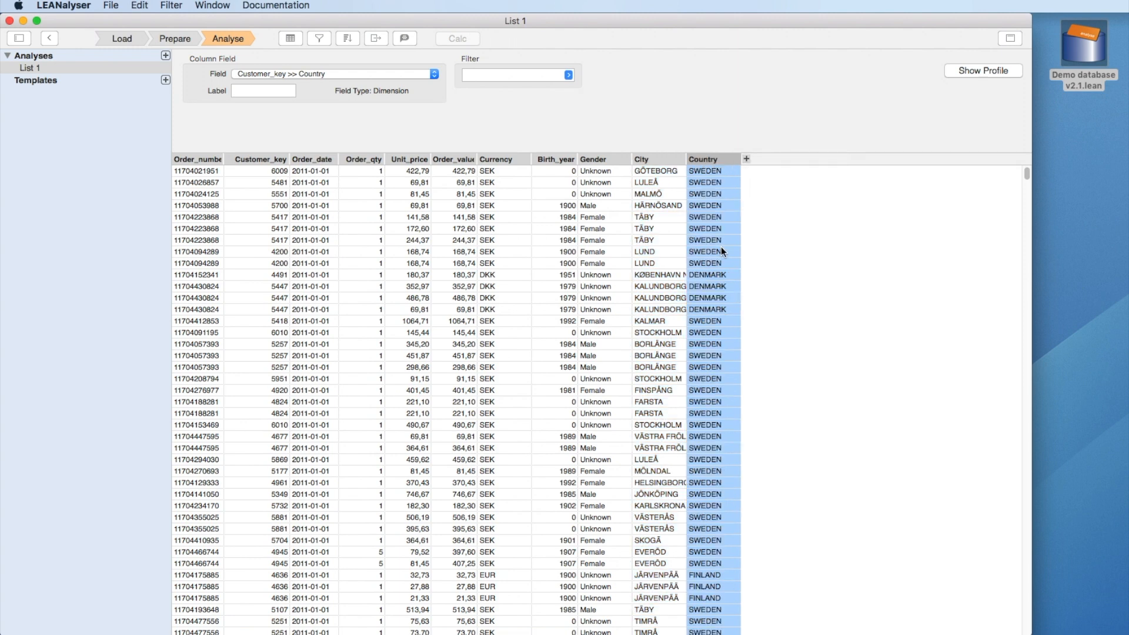
Step: Erase the Currency column from the list
{"action": "left_click", "coordinate": [505, 160]}
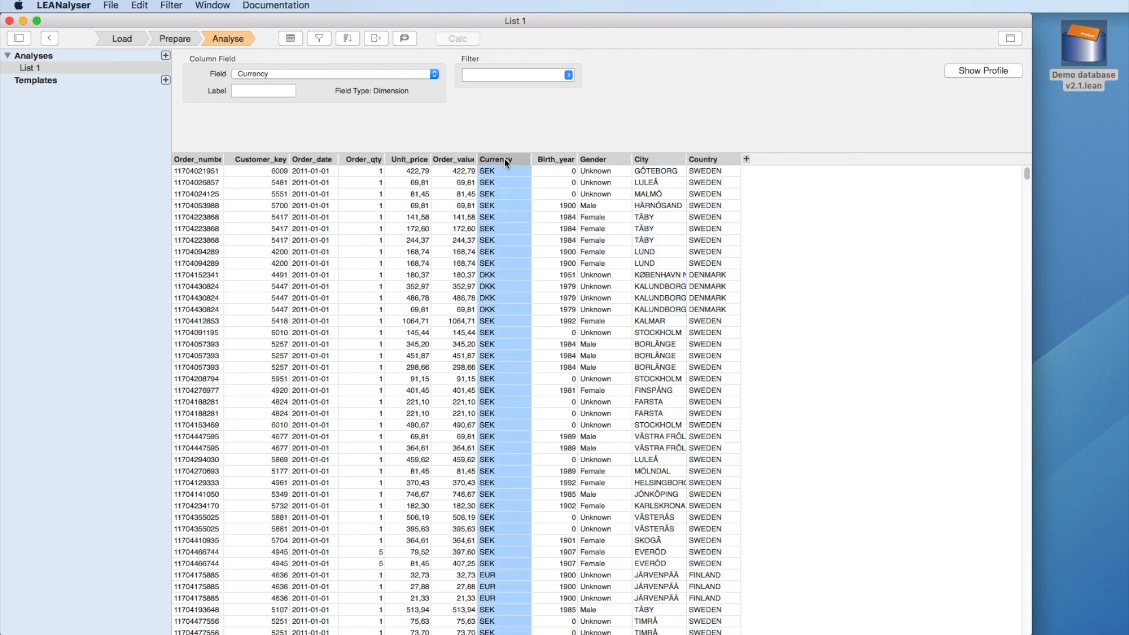
{"action": "right_click", "coordinate": [506, 163]}
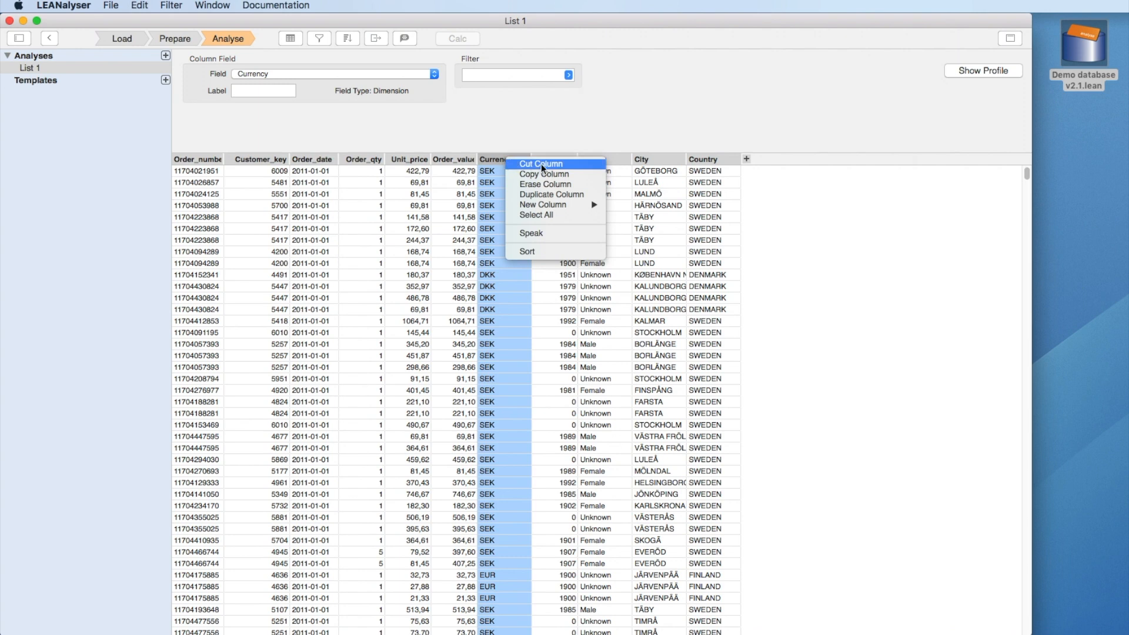
{"action": "left_click", "coordinate": [545, 184]}
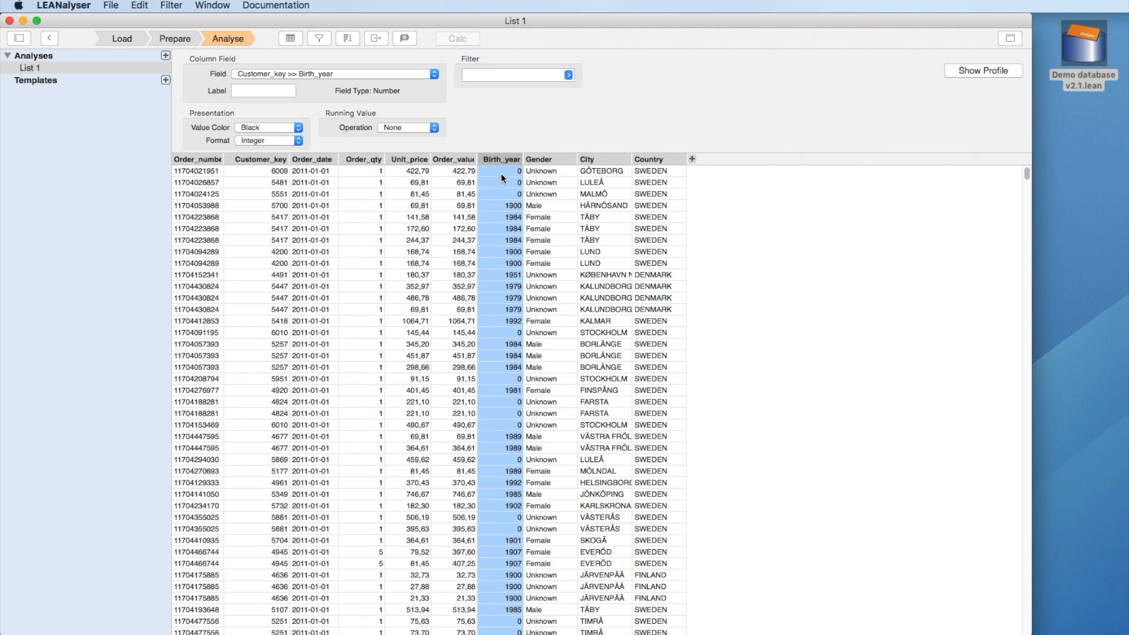
Step: Show Order_value's profile and review its Most Common, Largest, Smallest and Histogram views, ending on Most Common
{"action": "left_click", "coordinate": [468, 161]}
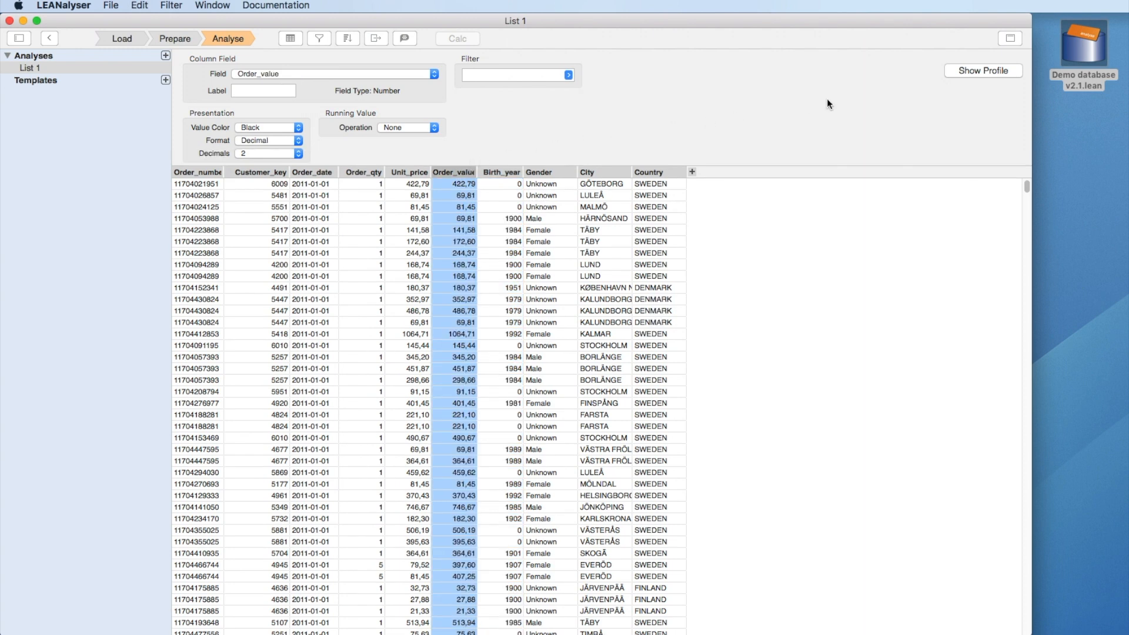
{"action": "left_click", "coordinate": [957, 70]}
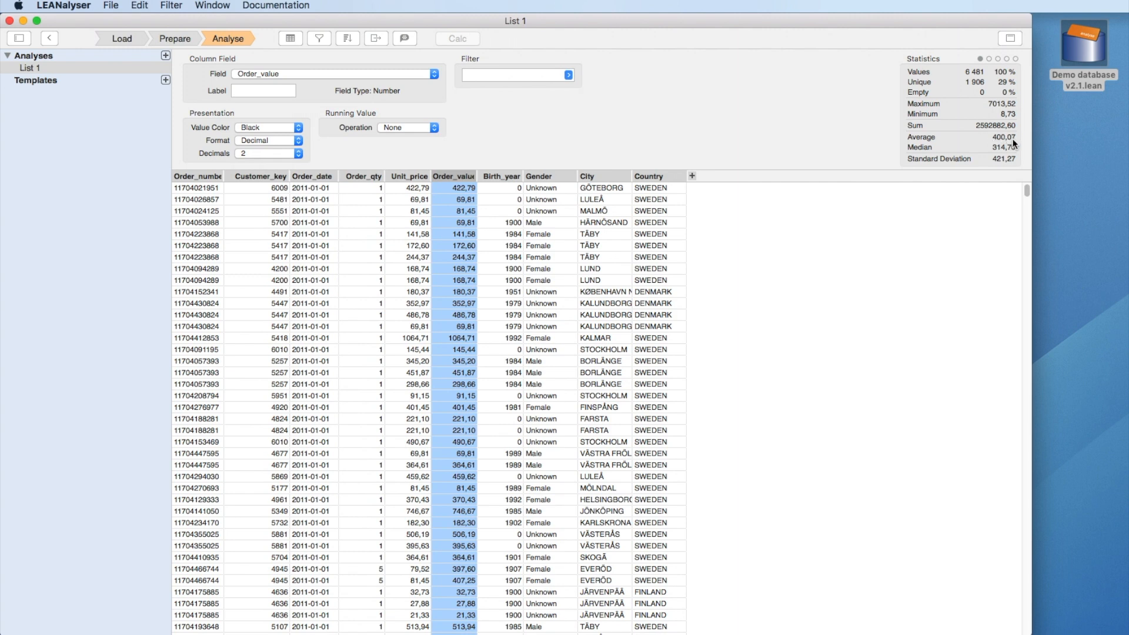
{"action": "left_click", "coordinate": [990, 59]}
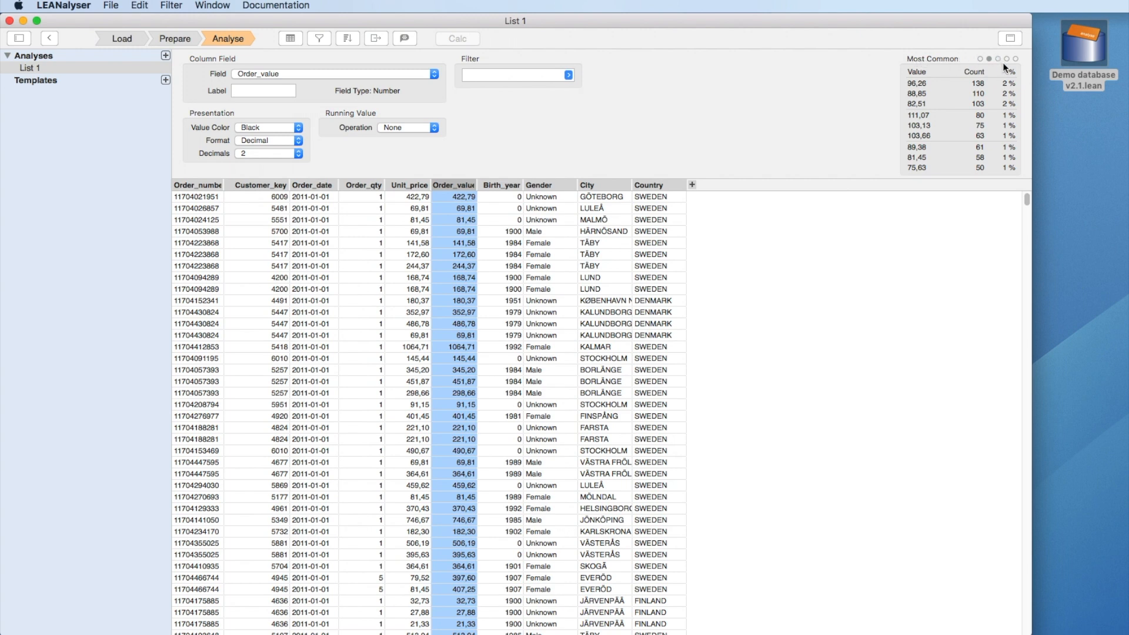
{"action": "left_click", "coordinate": [999, 61]}
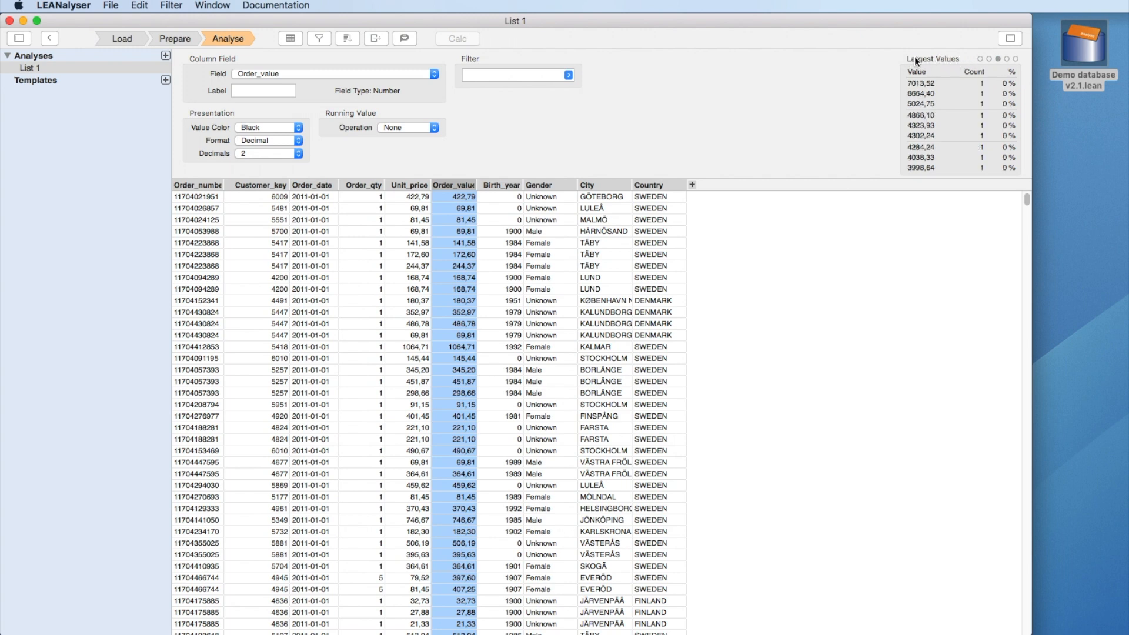
{"action": "left_click", "coordinate": [1007, 59]}
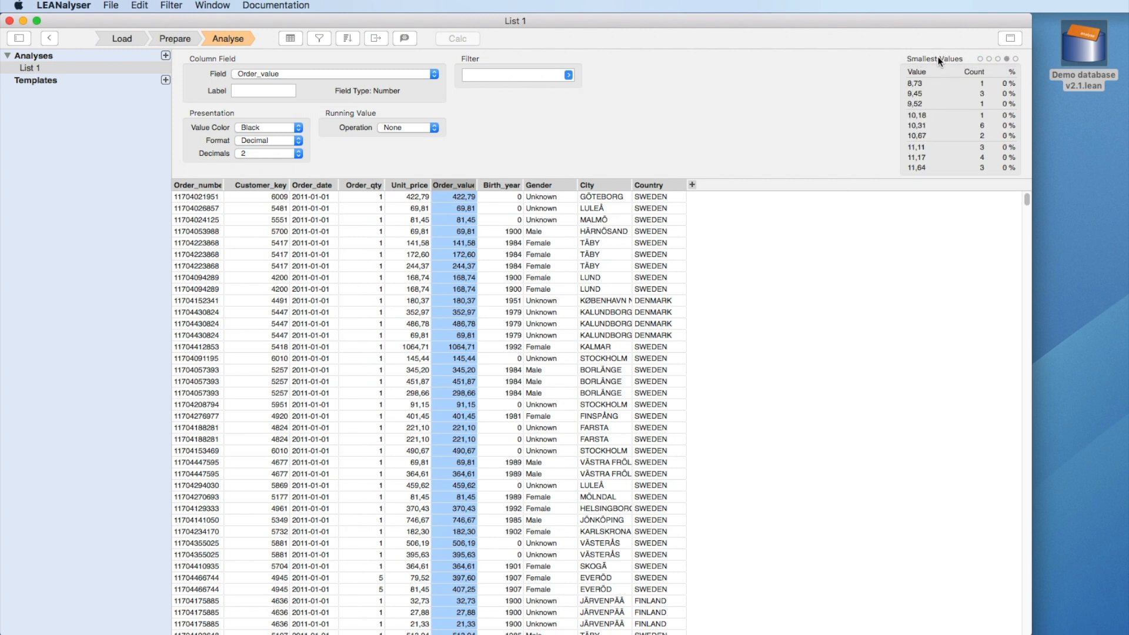
{"action": "left_click", "coordinate": [1015, 58]}
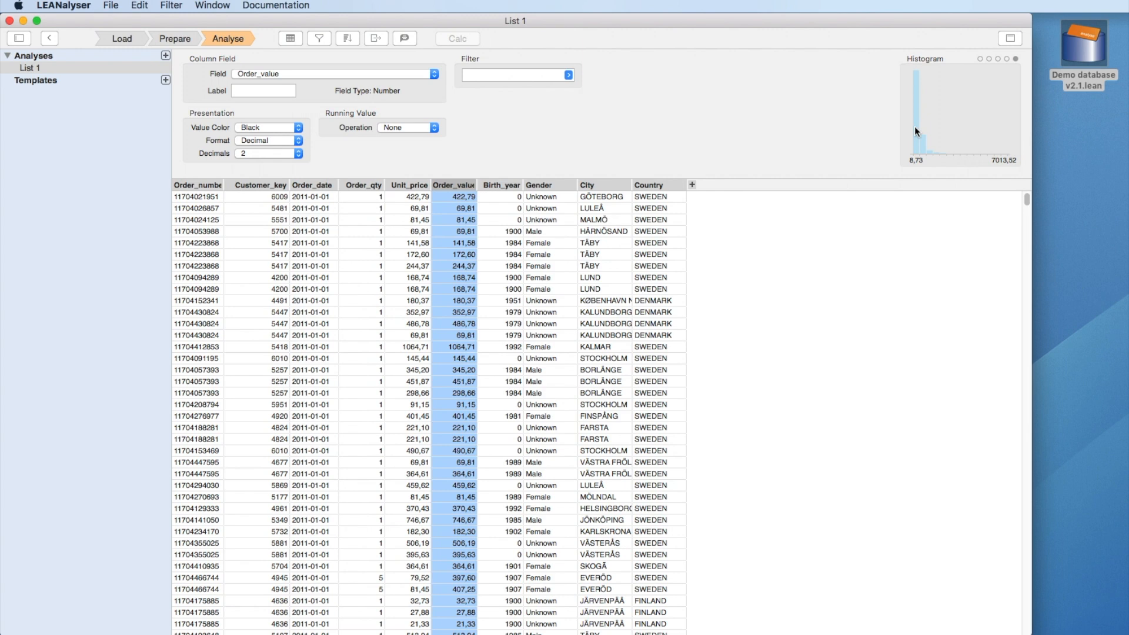
{"action": "left_click", "coordinate": [989, 59]}
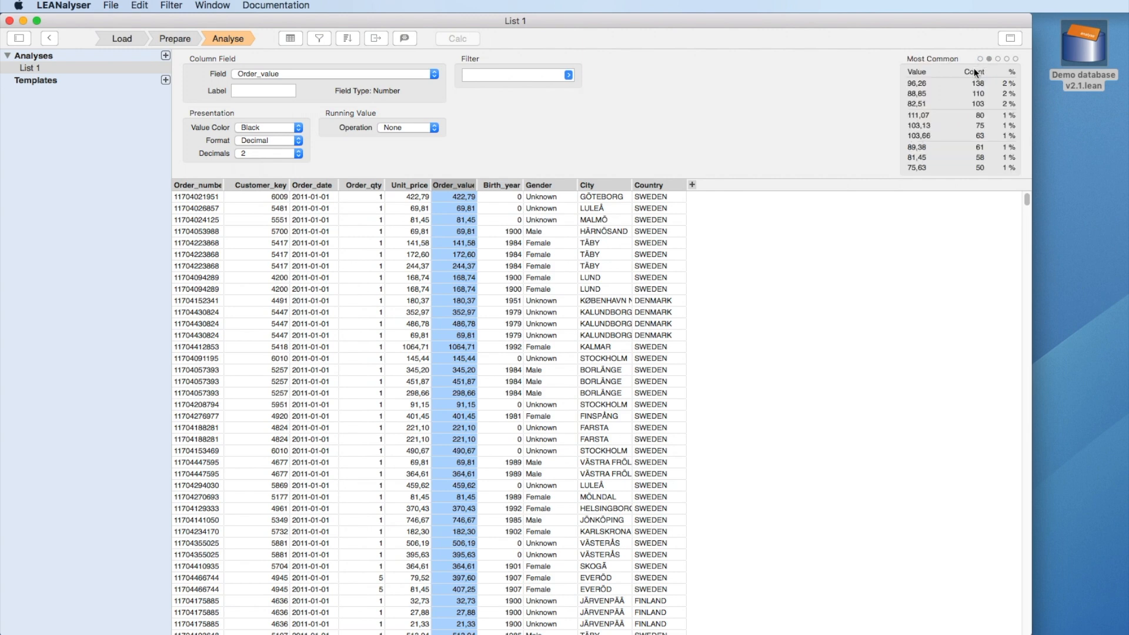
Step: Filter List 1 to orders with Order_value 88,85 via the Most Common values, then return to table settings
{"action": "left_click", "coordinate": [922, 83]}
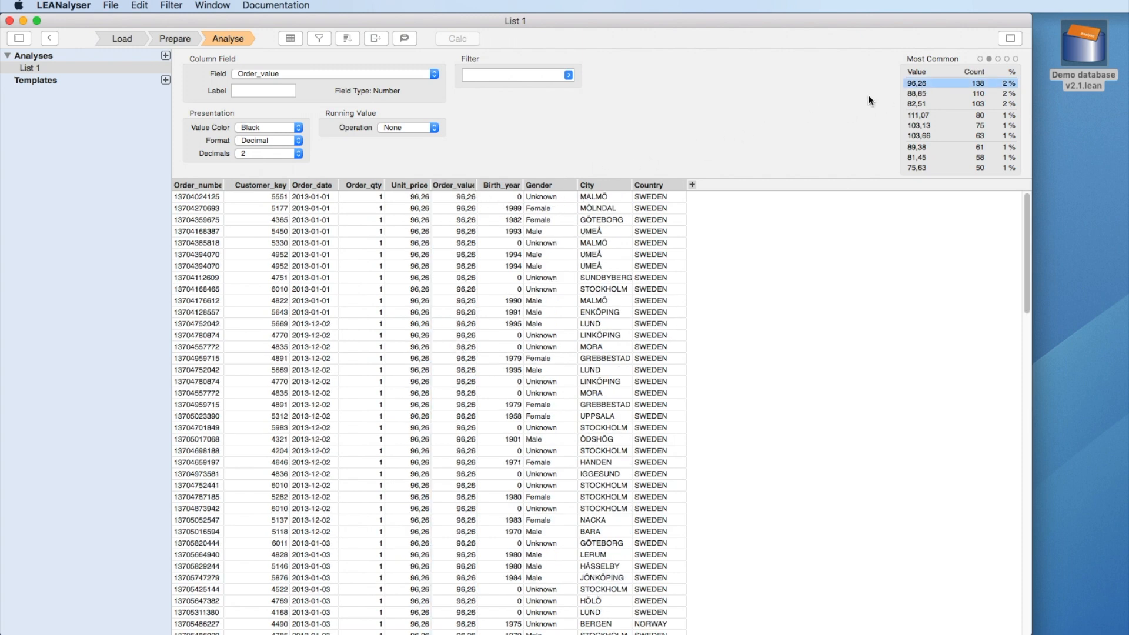
{"action": "left_click", "coordinate": [913, 94]}
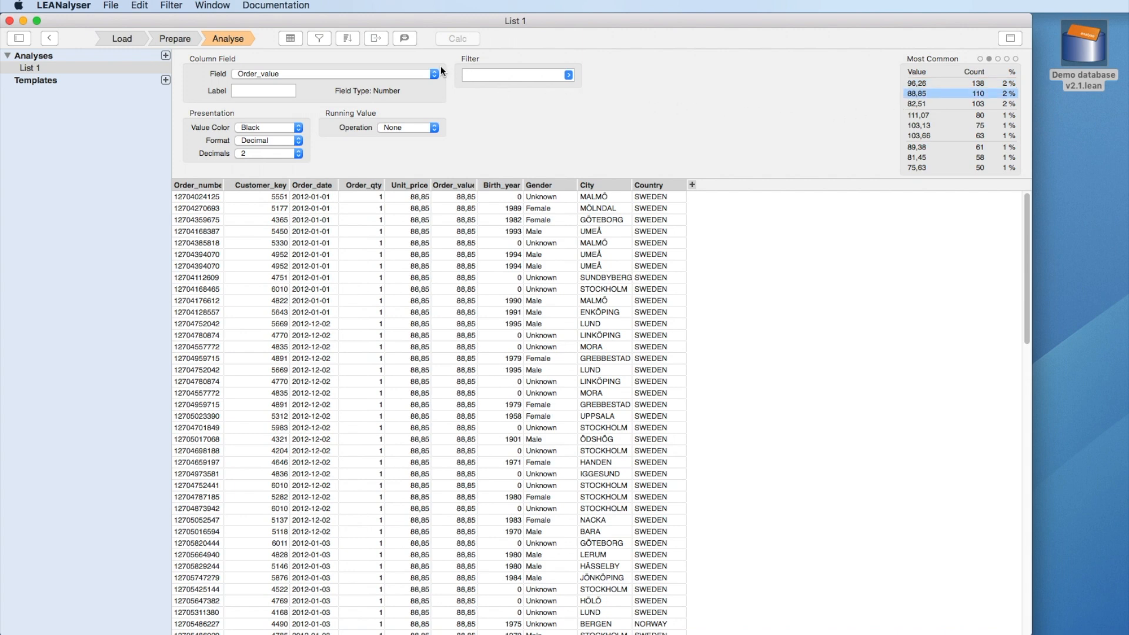
{"action": "left_click", "coordinate": [290, 38]}
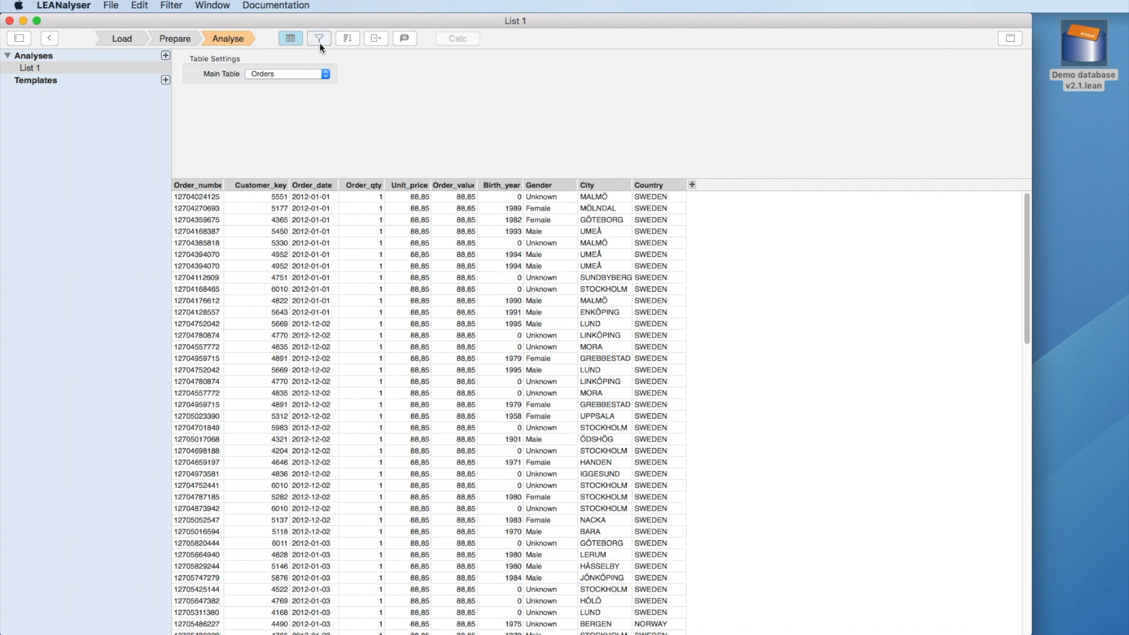
Step: Look over List 1's filter, export destination and notes options, ending on its sort settings
{"action": "left_click", "coordinate": [319, 39]}
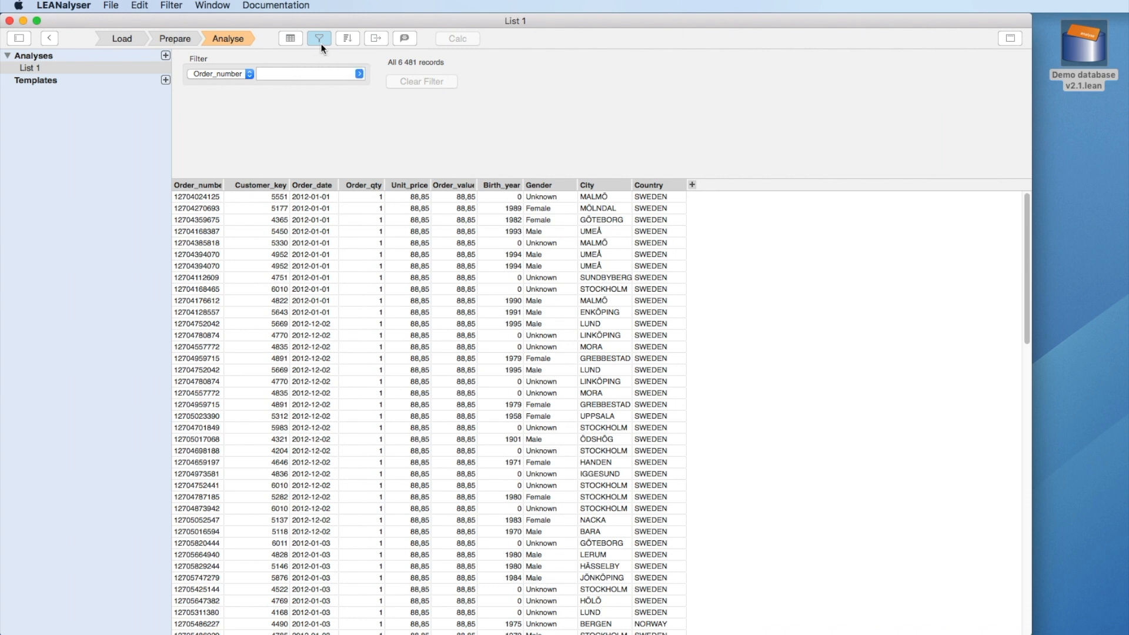
{"action": "left_click", "coordinate": [346, 39]}
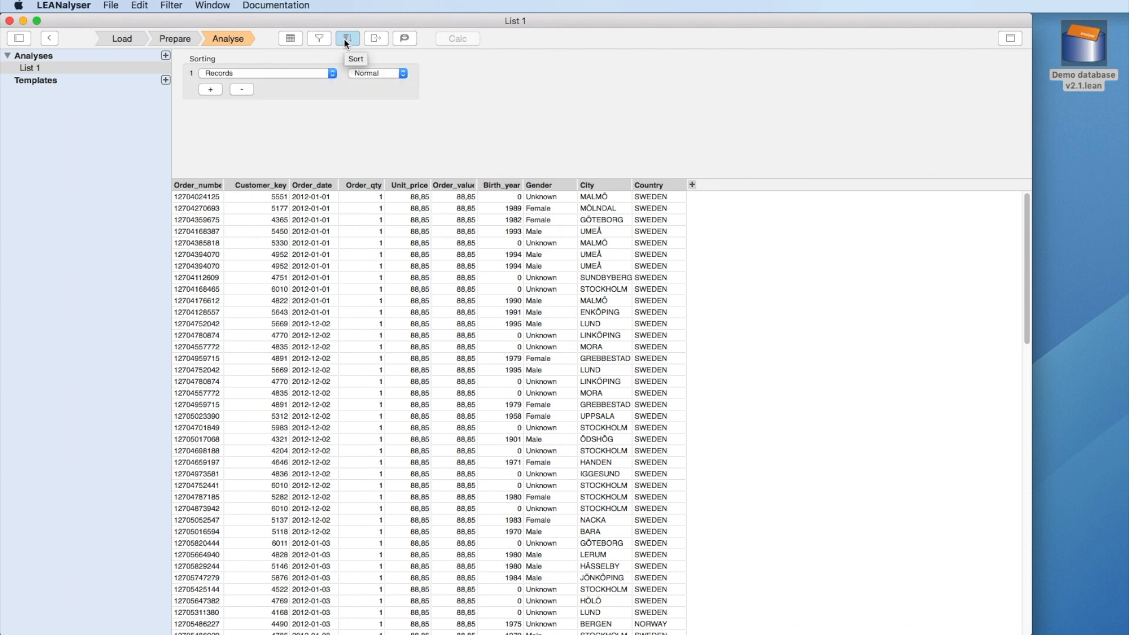
{"action": "left_click", "coordinate": [373, 39]}
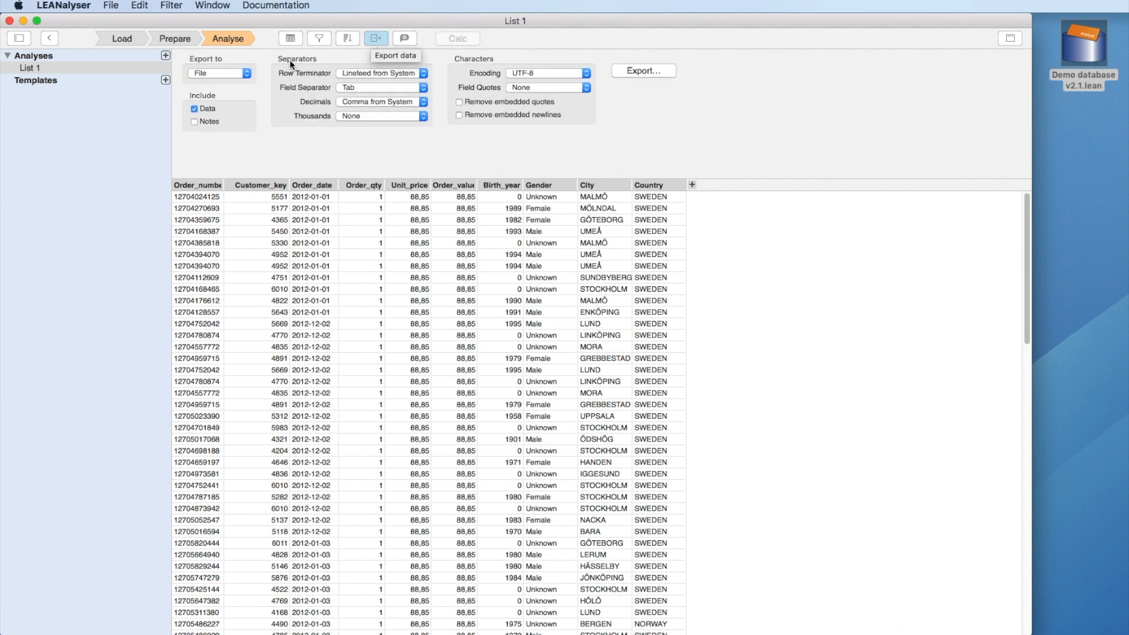
{"action": "left_click", "coordinate": [242, 73]}
{"action": "left_click", "coordinate": [243, 73]}
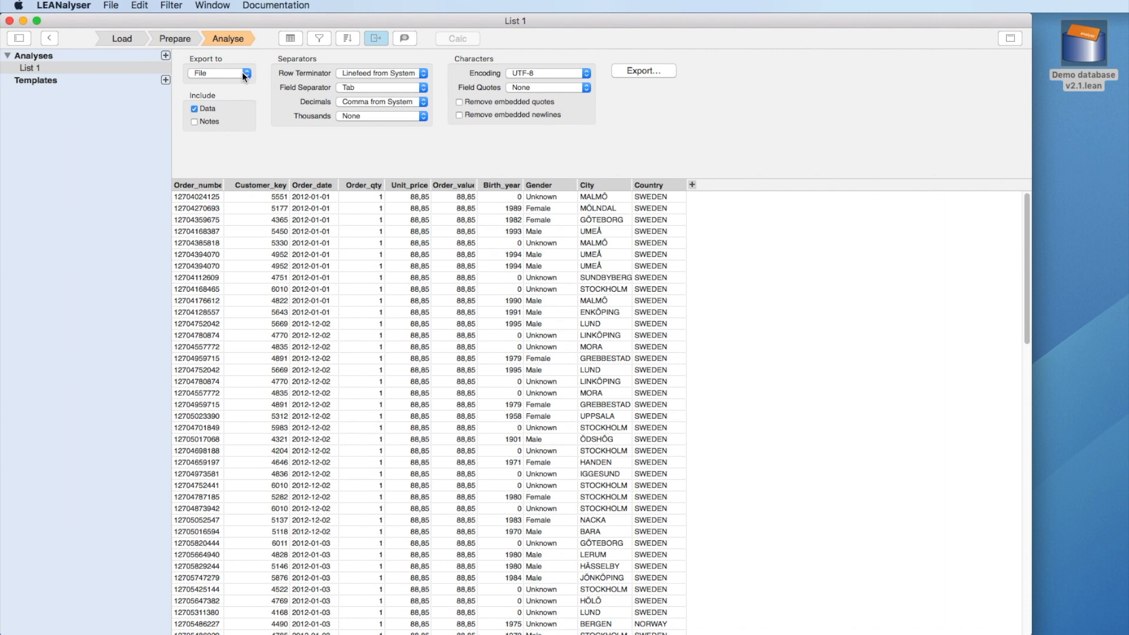
{"action": "left_click", "coordinate": [397, 40]}
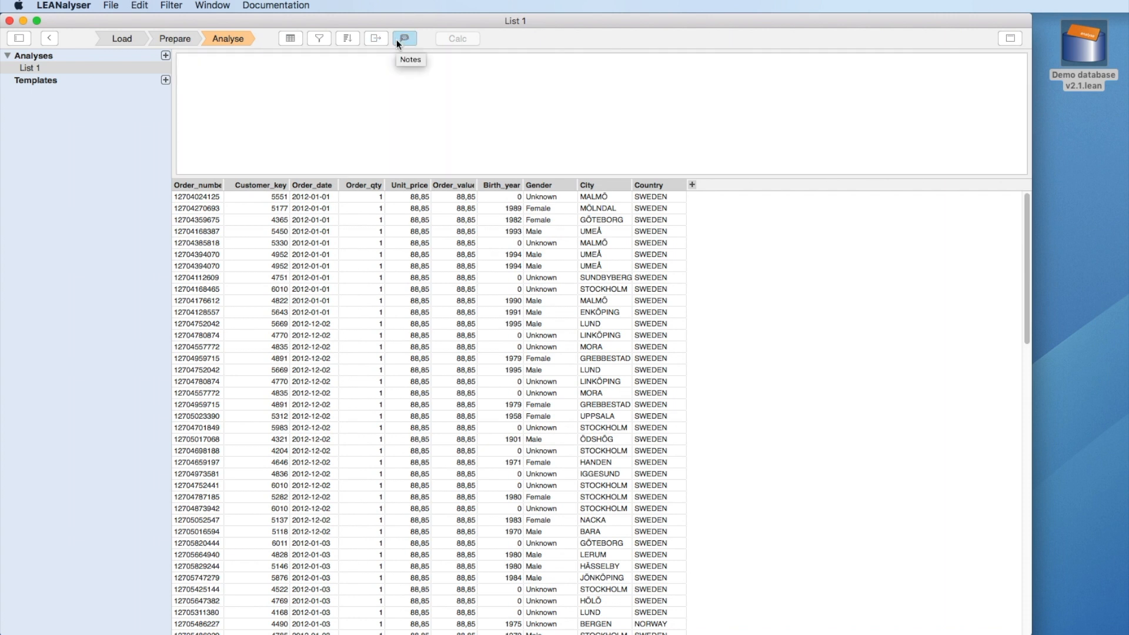
{"action": "left_click", "coordinate": [344, 44]}
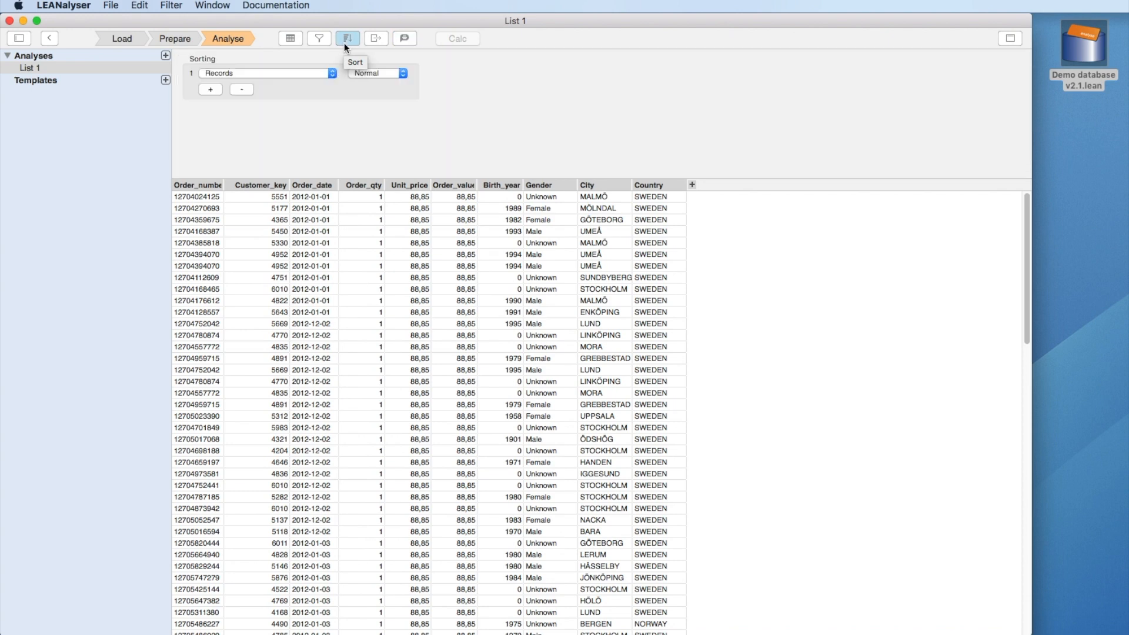
Step: Make customer Gender the first sort rule, in Normal order
{"action": "left_click", "coordinate": [312, 73]}
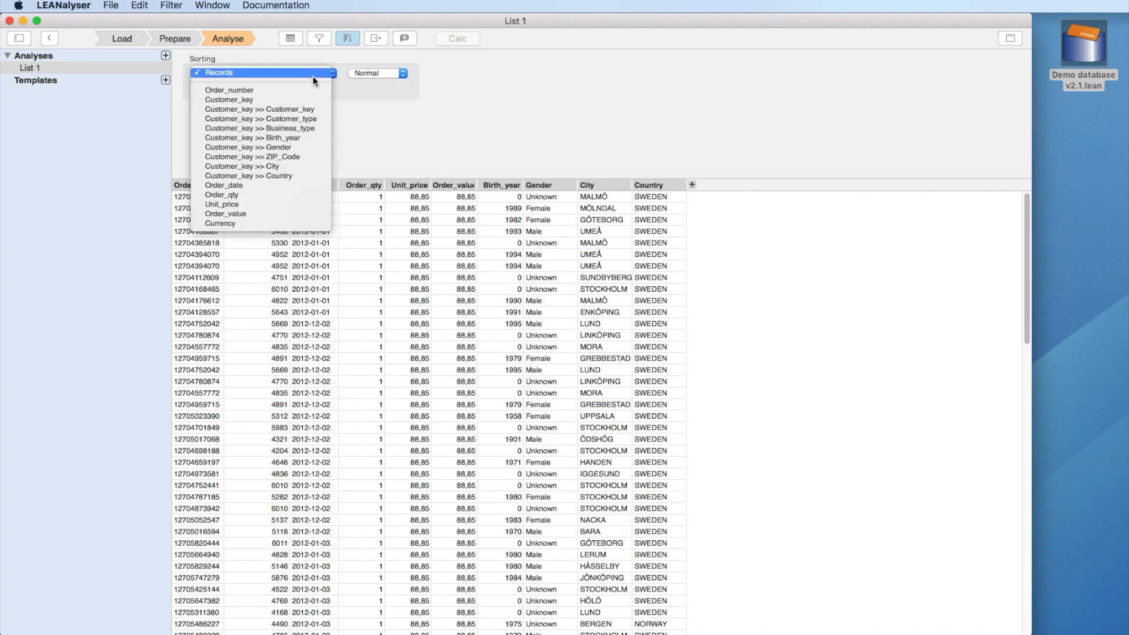
{"action": "left_click", "coordinate": [310, 147]}
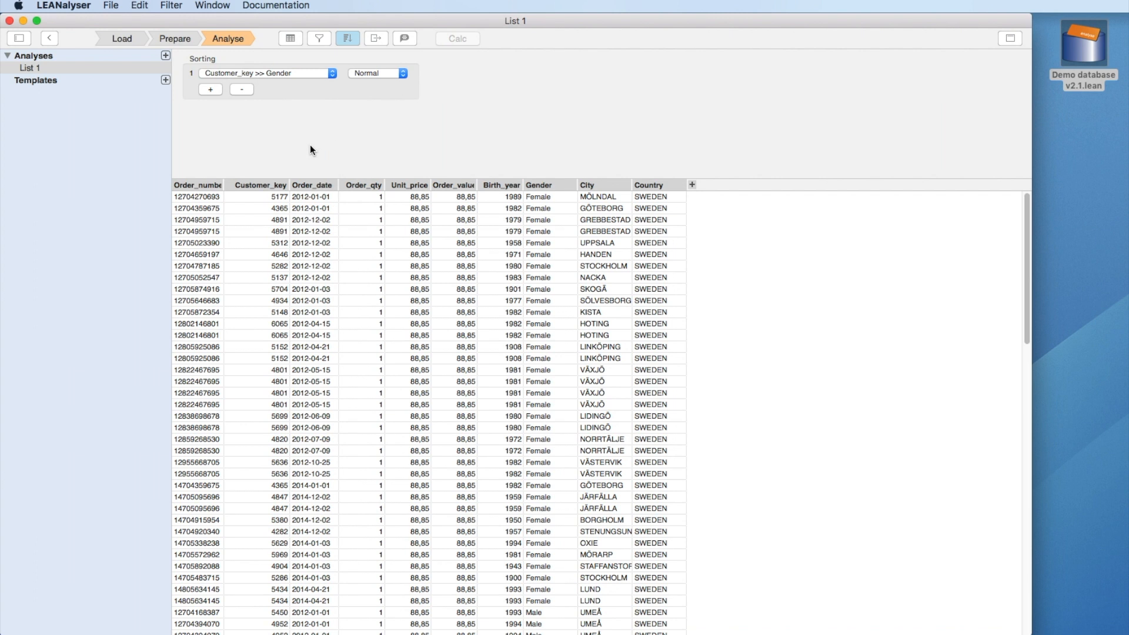
{"action": "left_click", "coordinate": [388, 74]}
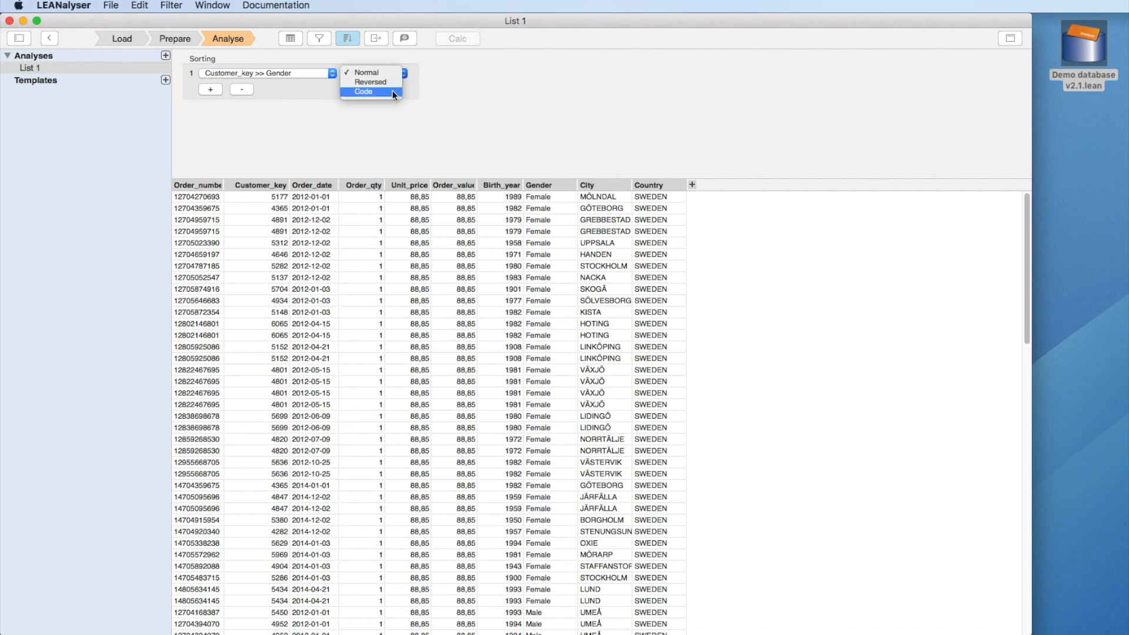
{"action": "left_click", "coordinate": [394, 73]}
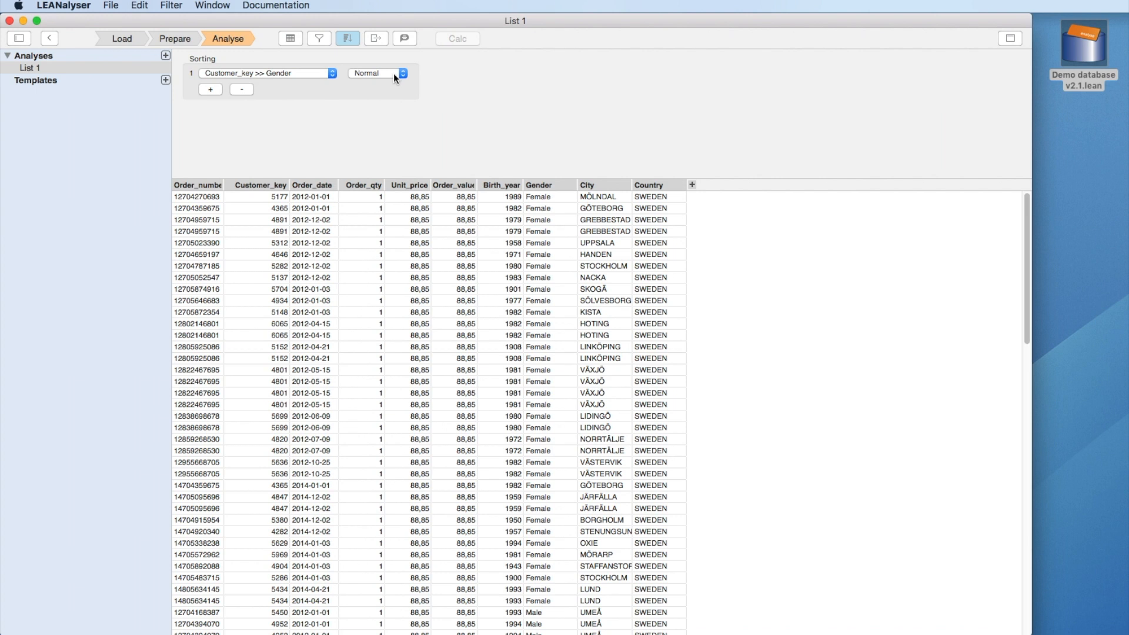
Step: Add a second sort rule on customer Birth_year, descending
{"action": "left_click", "coordinate": [218, 92]}
{"action": "left_click", "coordinate": [227, 87]}
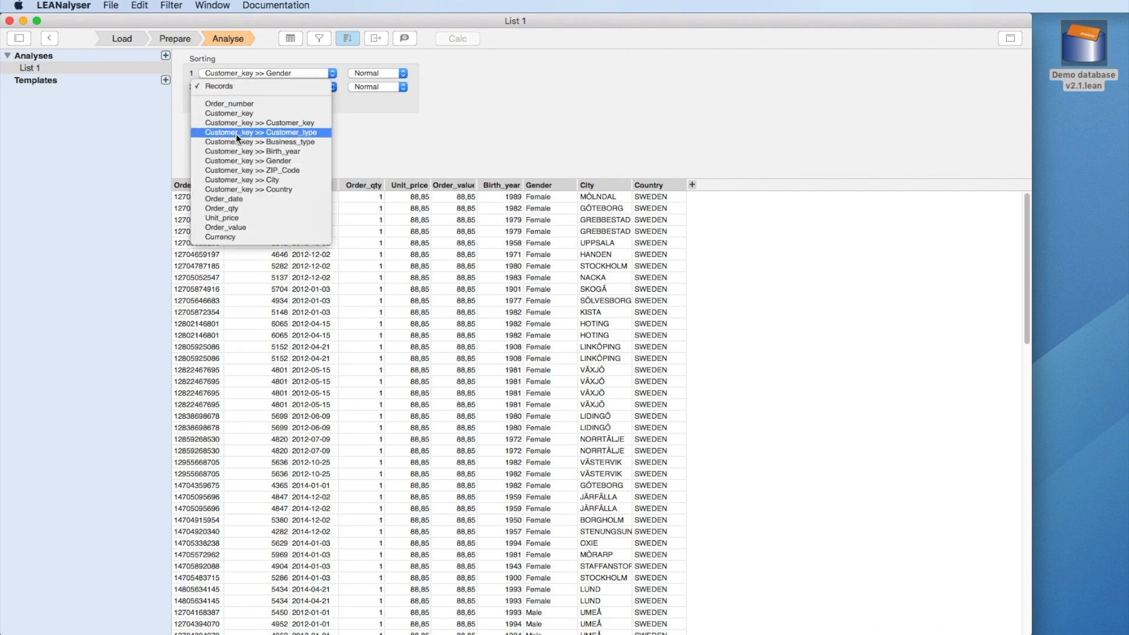
{"action": "left_click", "coordinate": [240, 150]}
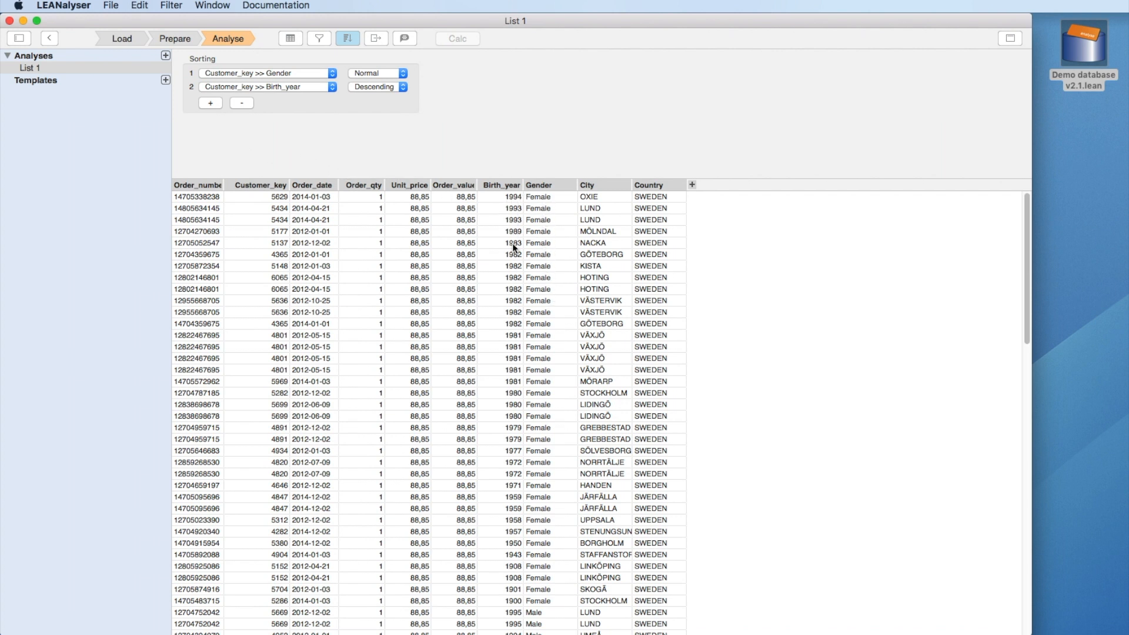
{"action": "scroll", "coordinate": [513, 301], "scroll_direction": "down", "scroll_amount": 10}
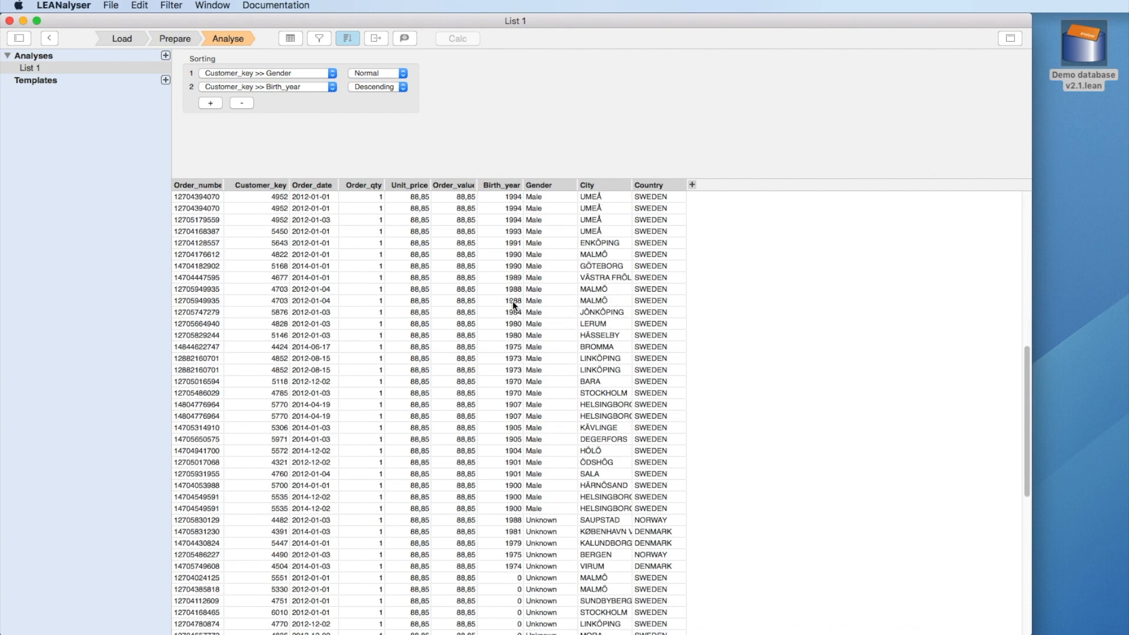
{"action": "scroll", "coordinate": [513, 301], "scroll_direction": "up", "scroll_amount": 10}
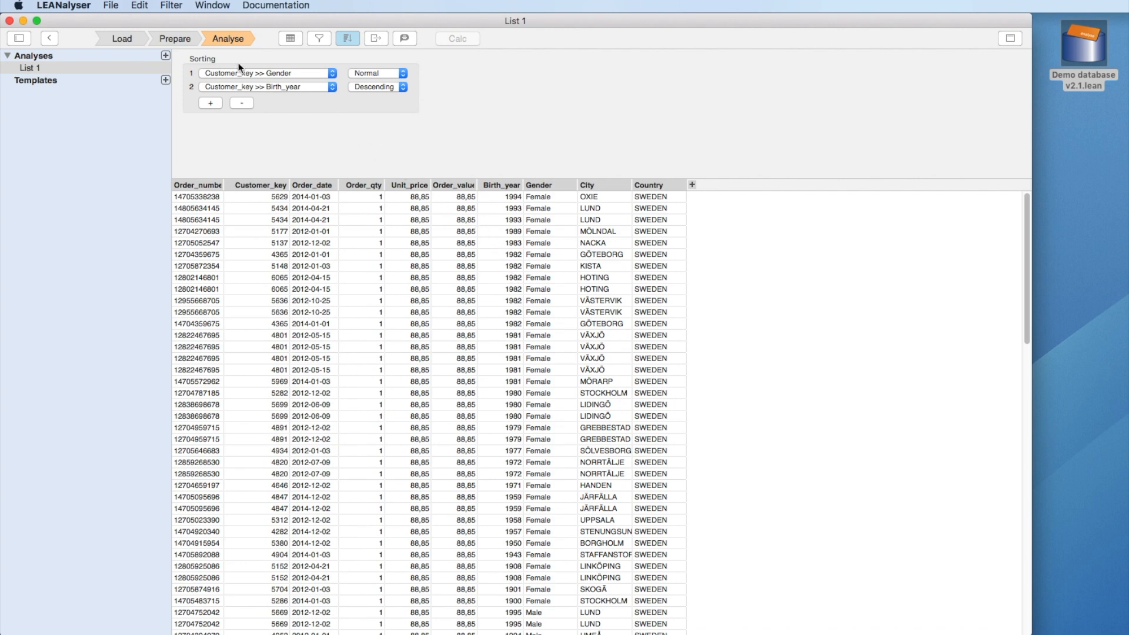
{"action": "left_click", "coordinate": [187, 40]}
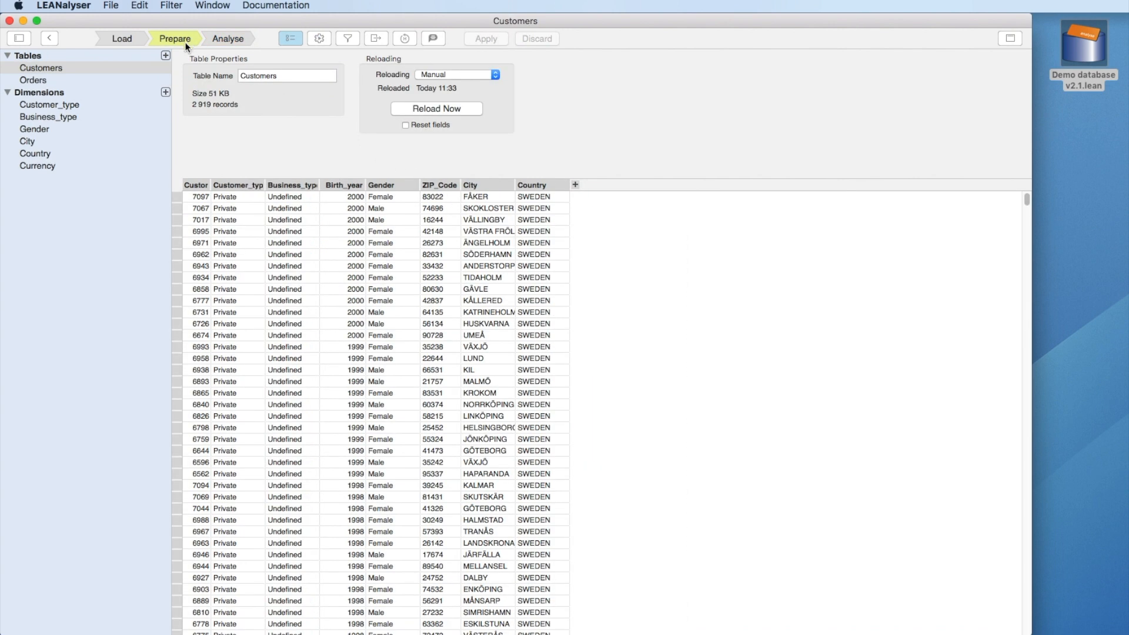
Step: In the Gender dimension, move the Male code above Female
{"action": "left_click", "coordinate": [69, 129]}
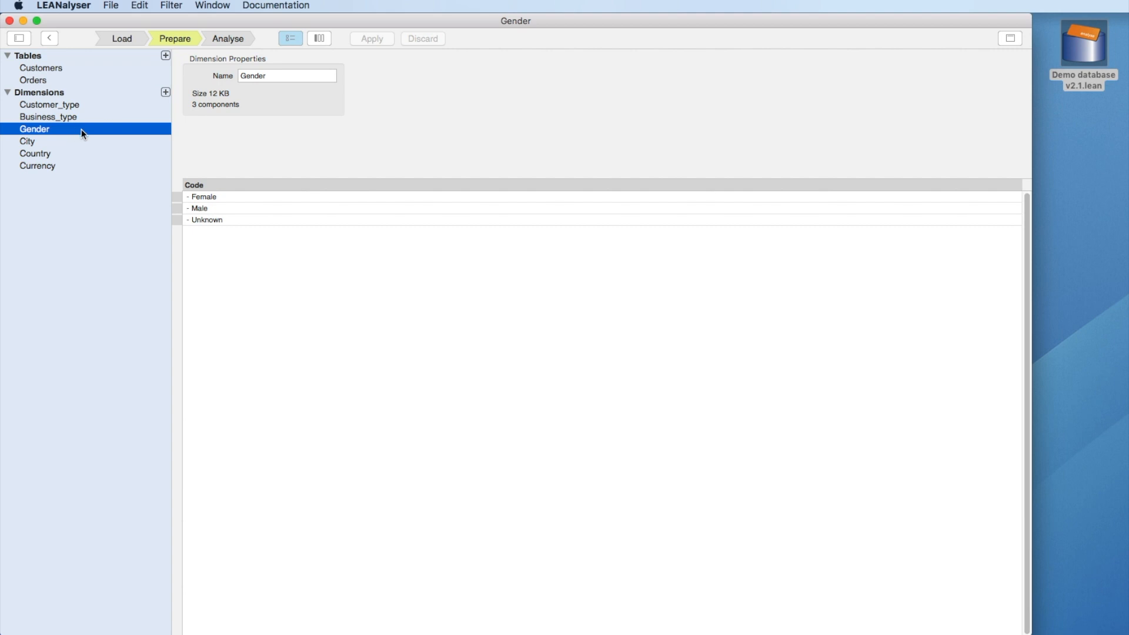
{"action": "left_click", "coordinate": [178, 208]}
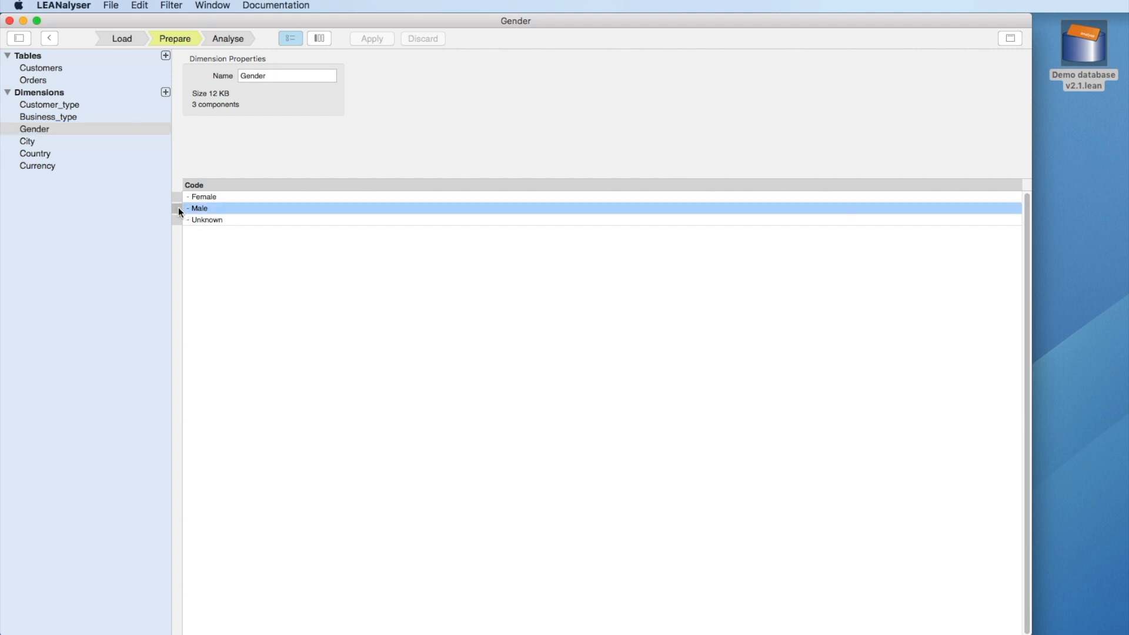
{"action": "left_click_drag", "start_coordinate": [176, 194], "coordinate": [175, 194]}
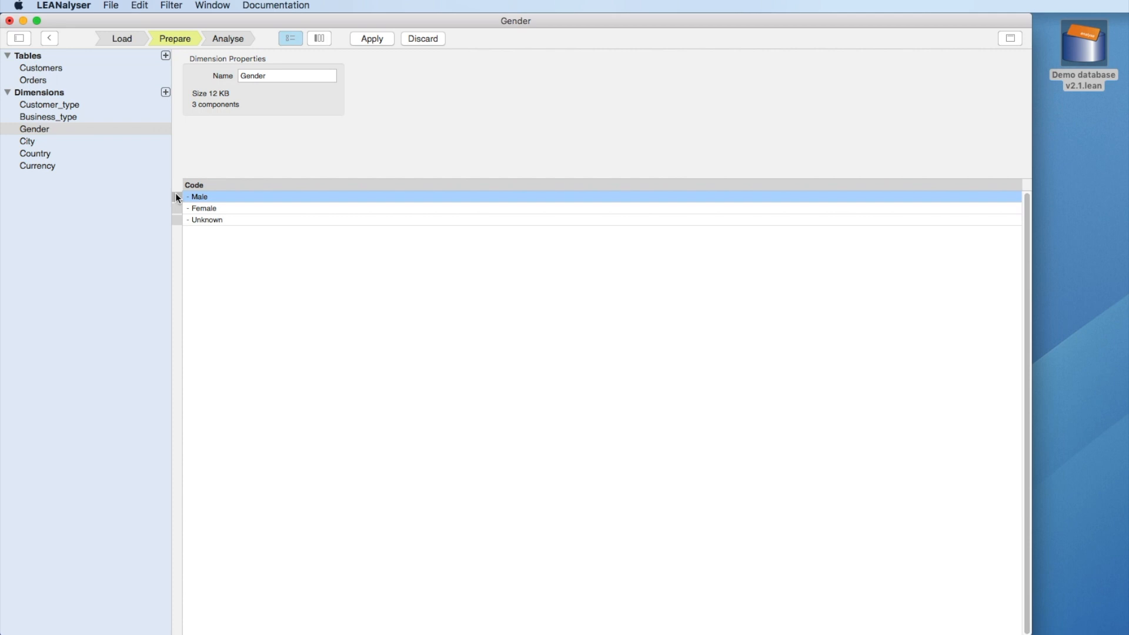
Step: Rename the Gender codes Male, Female and Unknown to Man, Kvinna and Okänt
{"action": "double_click", "coordinate": [197, 196]}
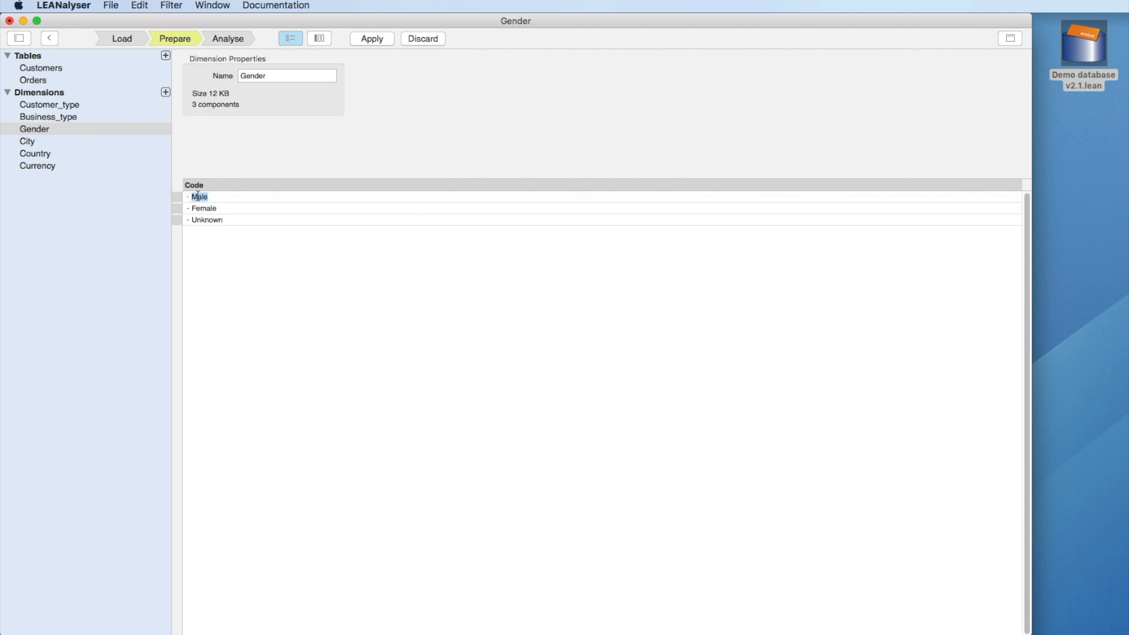
{"action": "type", "text": "Man"}
{"action": "double_click", "coordinate": [206, 207]}
{"action": "type", "text": "Kvinna"}
{"action": "key", "text": "BackSpace"}
{"action": "type", "text": "Okänt"}
Step: Apply the renamed Gender codes and scroll List 1 to check the Man and Kvinna labels
{"action": "left_click", "coordinate": [375, 40]}
{"action": "left_click", "coordinate": [244, 40]}
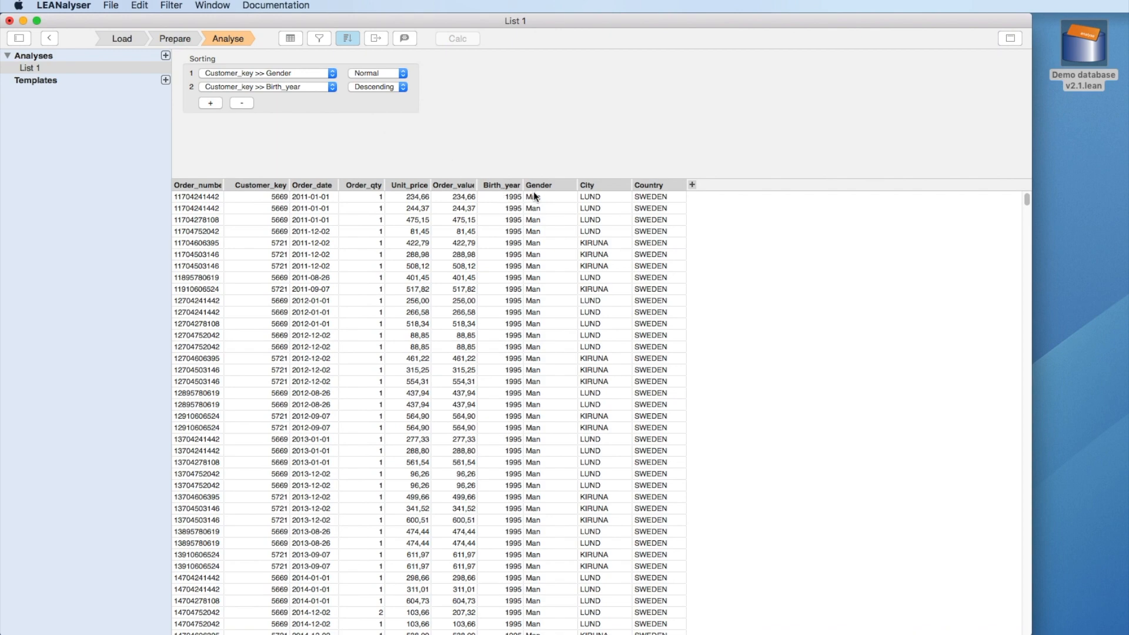
{"action": "scroll", "coordinate": [539, 290], "scroll_direction": "down", "scroll_amount": 15}
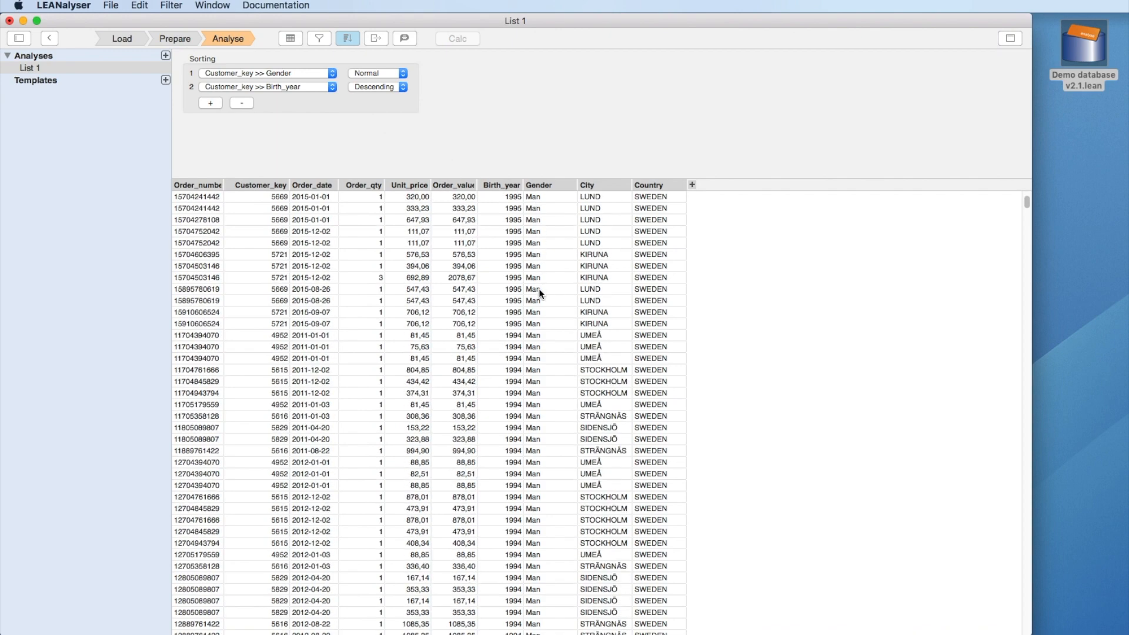
{"action": "scroll", "coordinate": [539, 288], "scroll_direction": "down", "scroll_amount": 20}
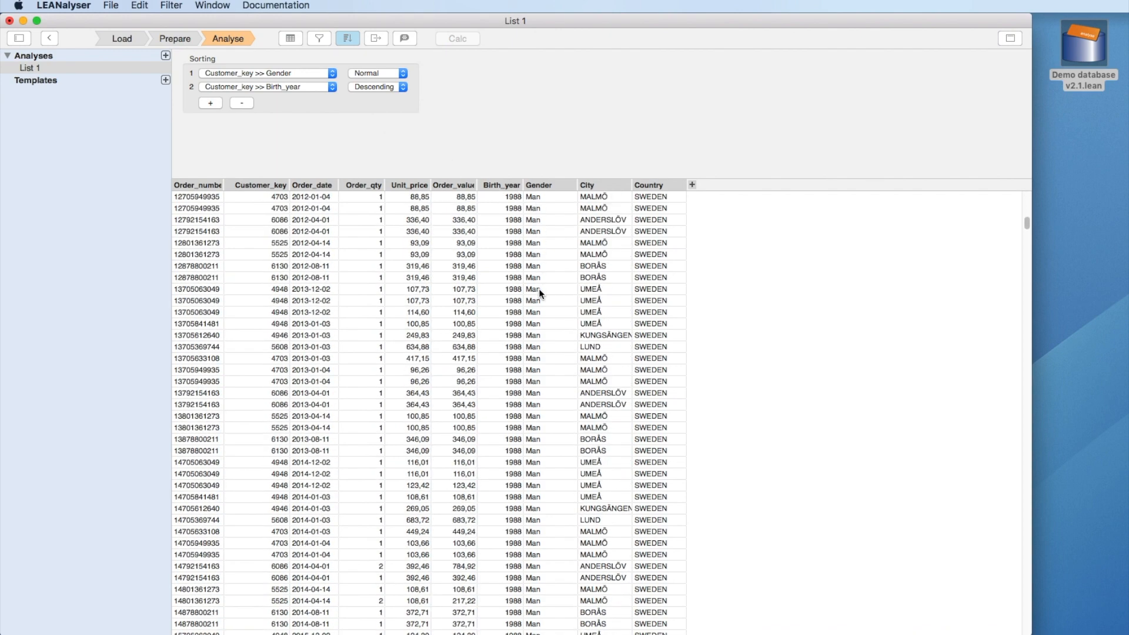
{"action": "scroll", "coordinate": [538, 288], "scroll_direction": "down", "scroll_amount": 20}
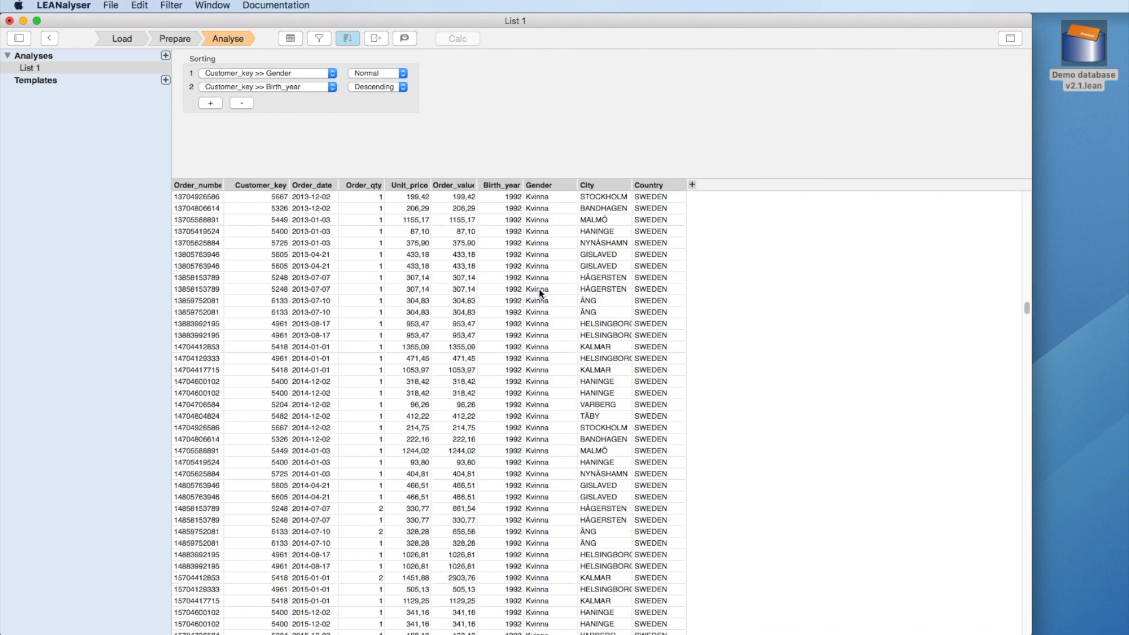
{"action": "scroll", "coordinate": [539, 290], "scroll_direction": "down", "scroll_amount": 3}
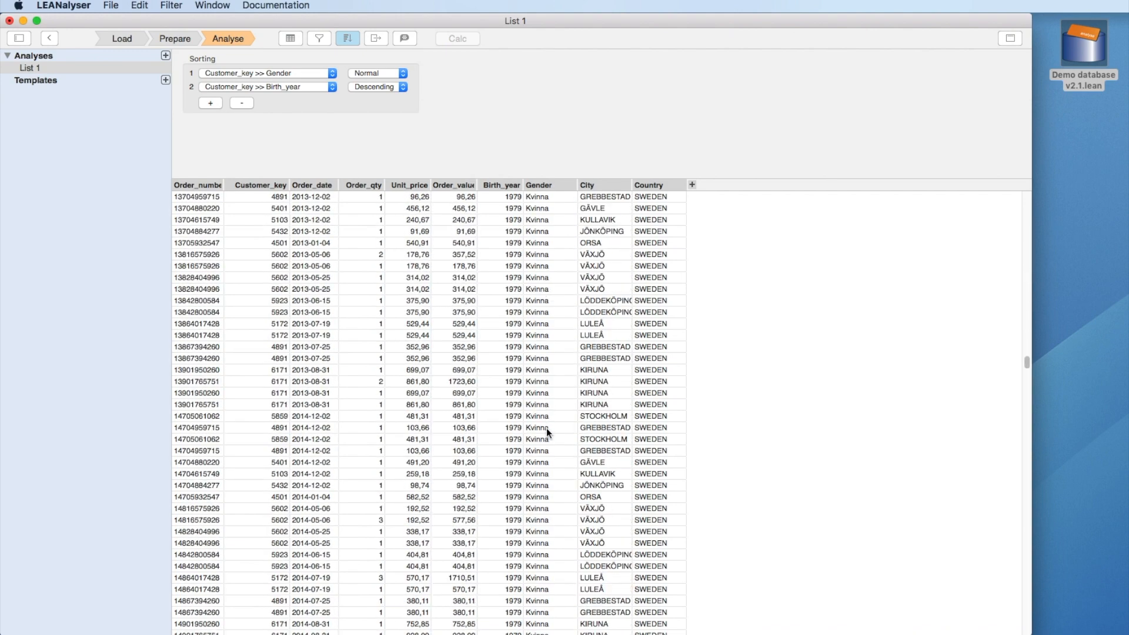
Step: Delete the Birth_year and Gender sort rules and scroll back to the top of List 1
{"action": "left_click", "coordinate": [241, 104]}
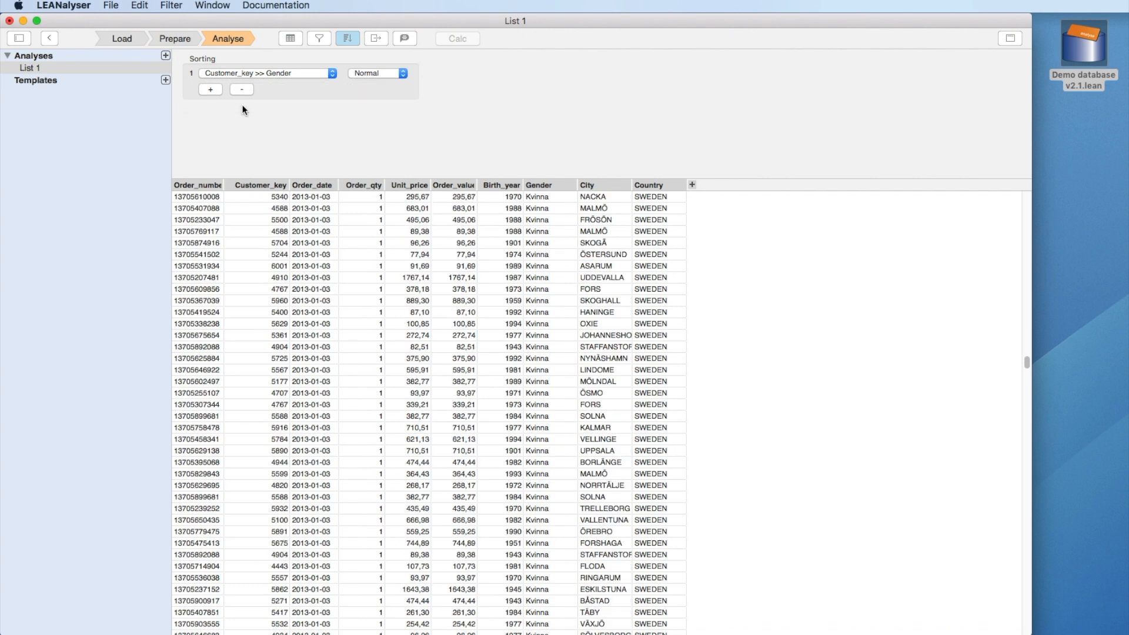
{"action": "left_click", "coordinate": [241, 90]}
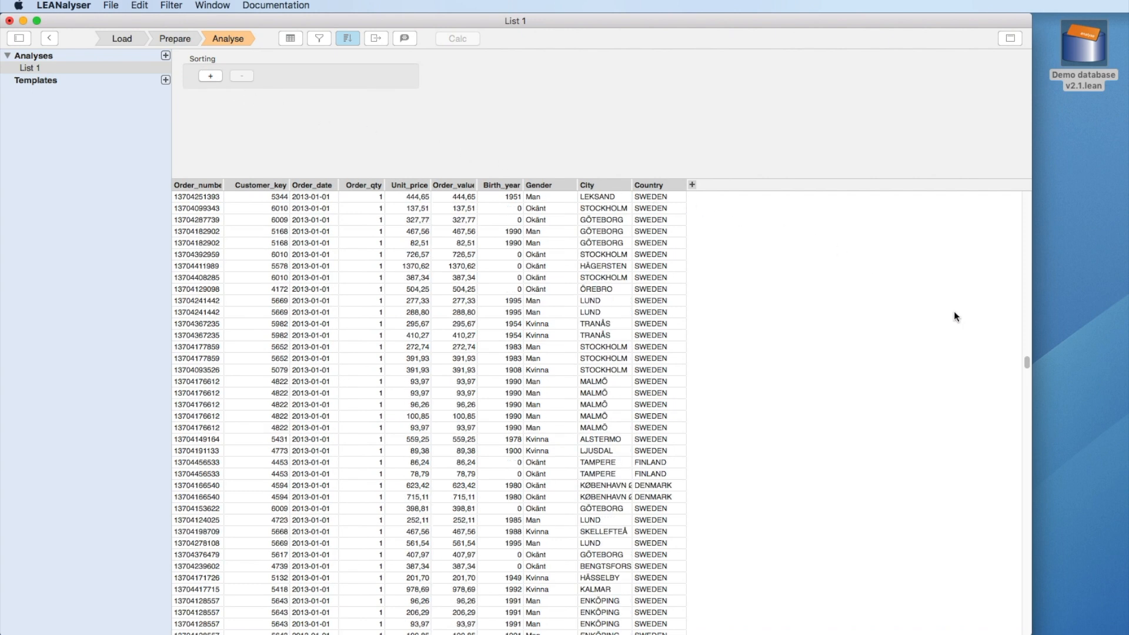
{"action": "left_click_drag", "start_coordinate": [1027, 360], "coordinate": [1017, 186]}
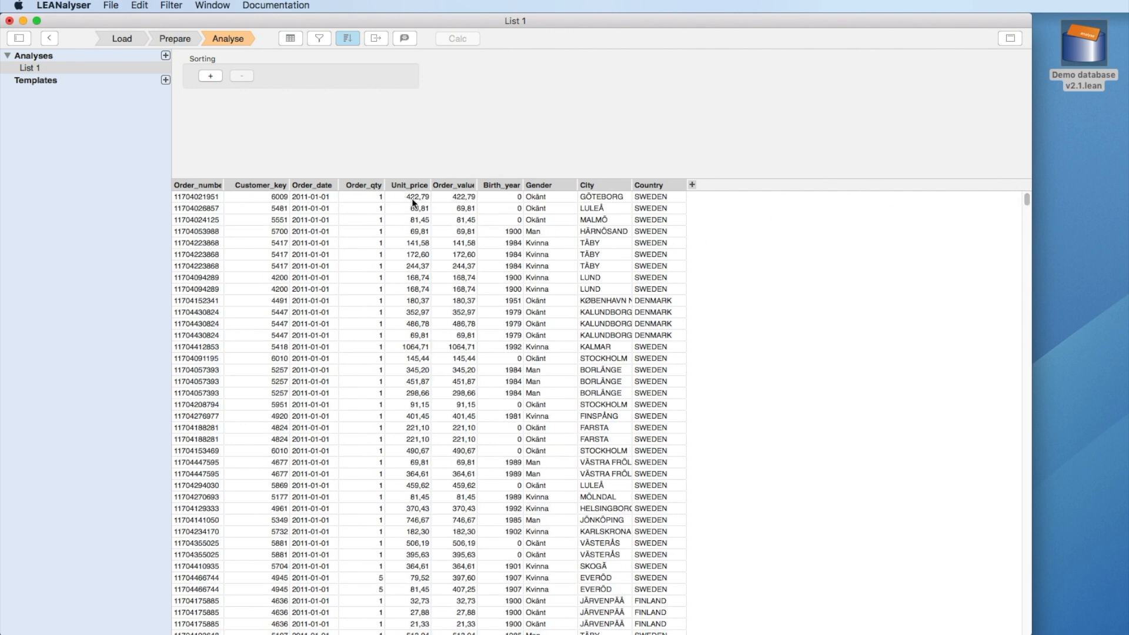
Step: Change the first order's Unit_price to 1 in the Orders table and apply the change
{"action": "left_click", "coordinate": [186, 37]}
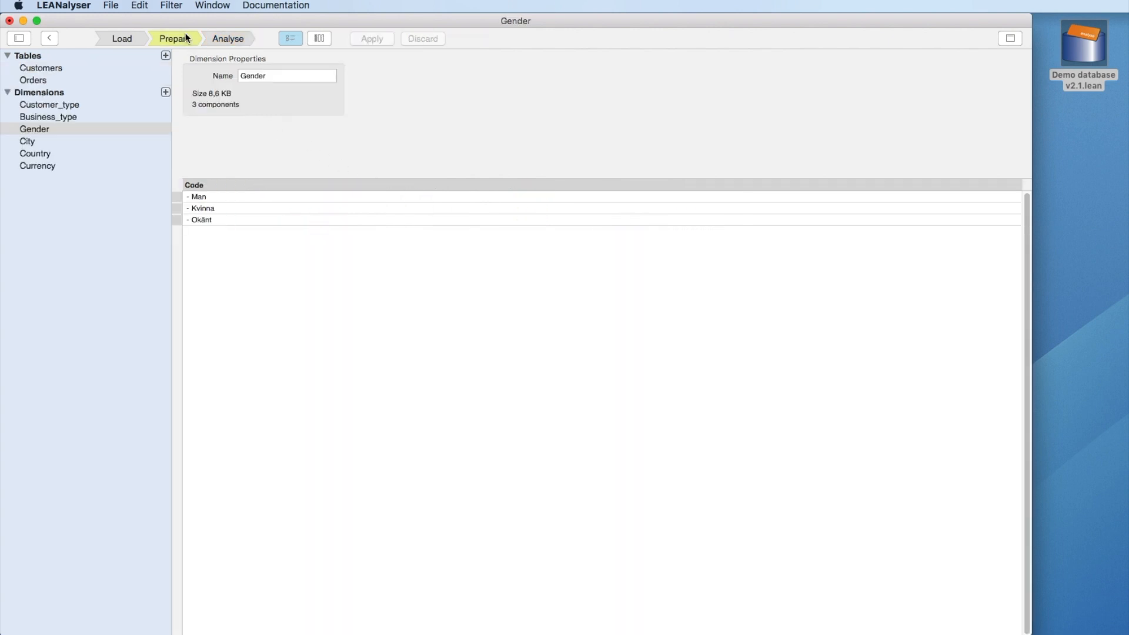
{"action": "left_click", "coordinate": [150, 76]}
{"action": "double_click", "coordinate": [402, 196]}
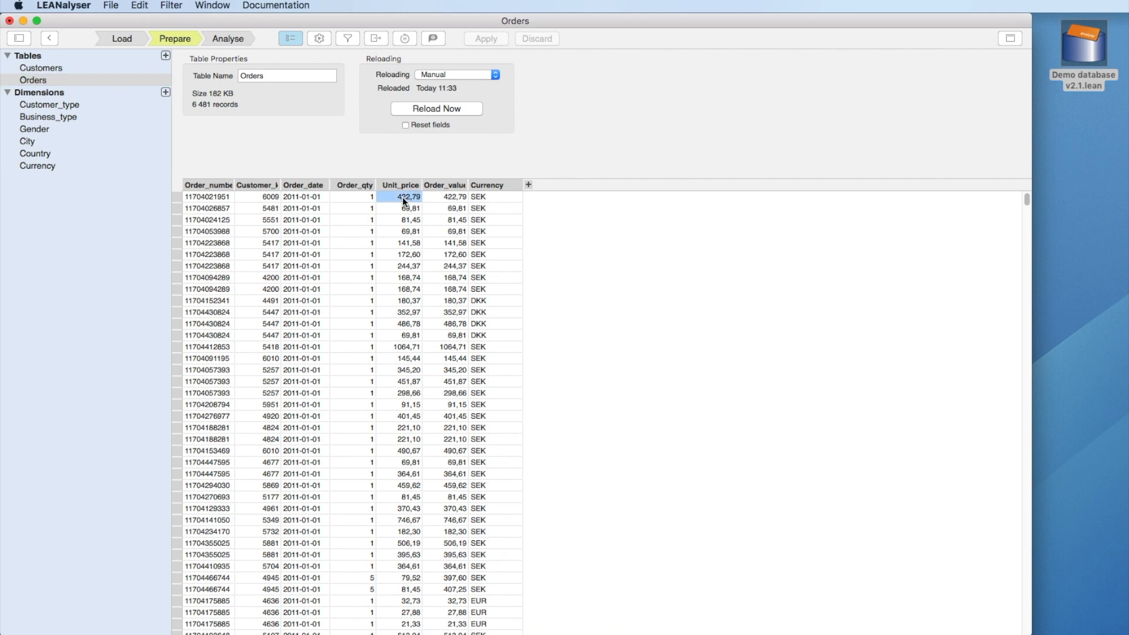
{"action": "type", "text": "1"}
{"action": "key", "text": "Return"}
{"action": "left_click", "coordinate": [484, 38]}
{"action": "left_click", "coordinate": [227, 40]}
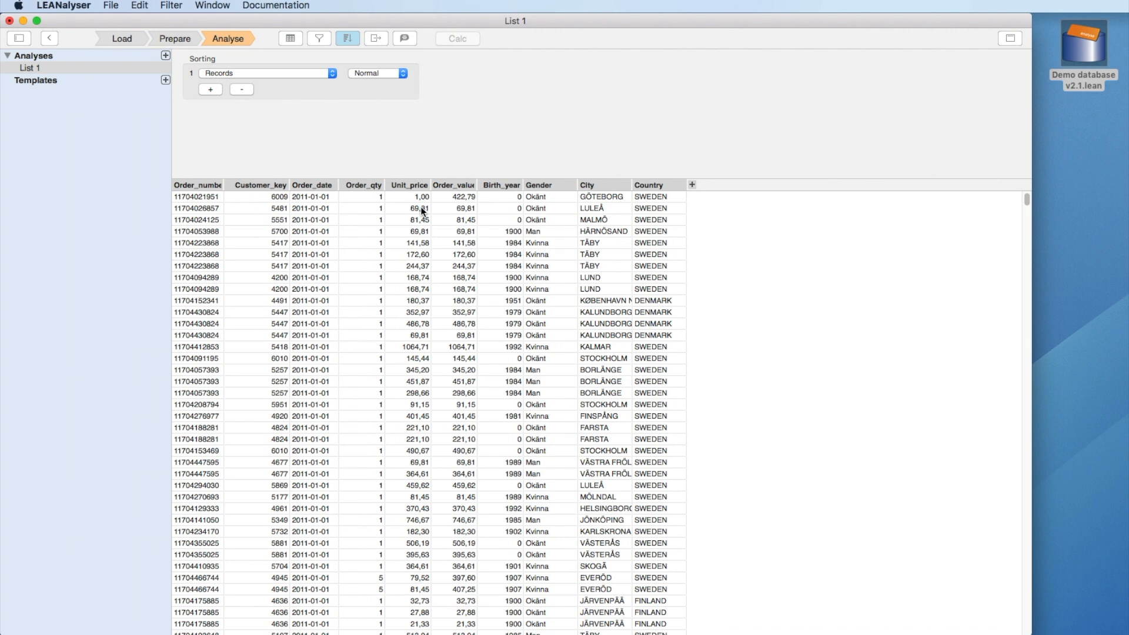
Step: Filter List 1 to Order_value greater than 240 and calculate the result
{"action": "left_click", "coordinate": [319, 39]}
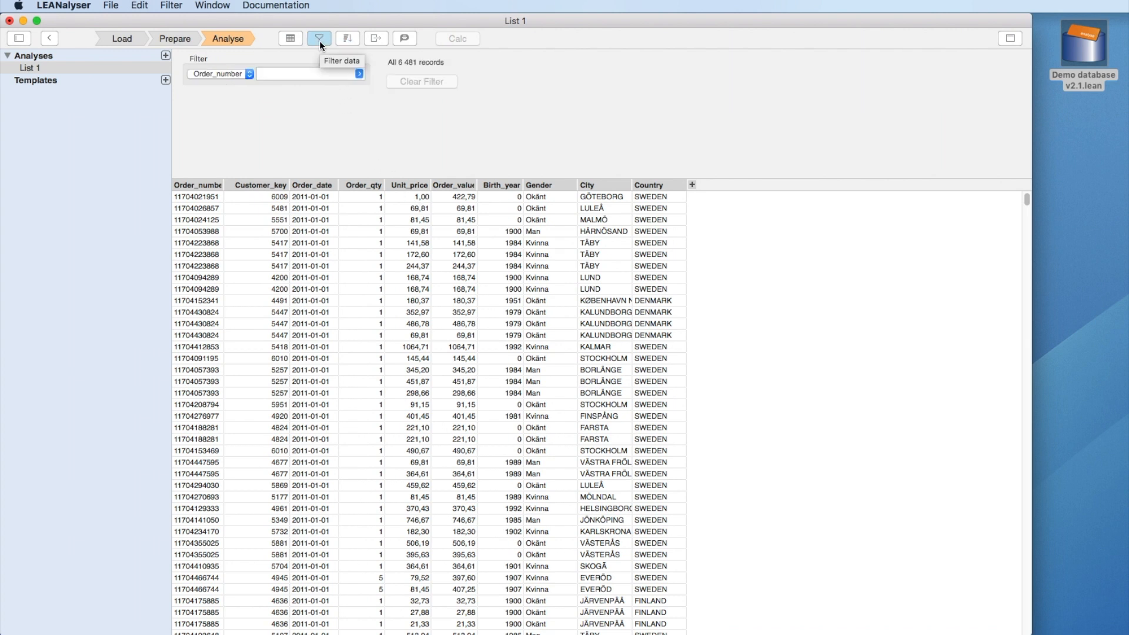
{"action": "left_click", "coordinate": [247, 73]}
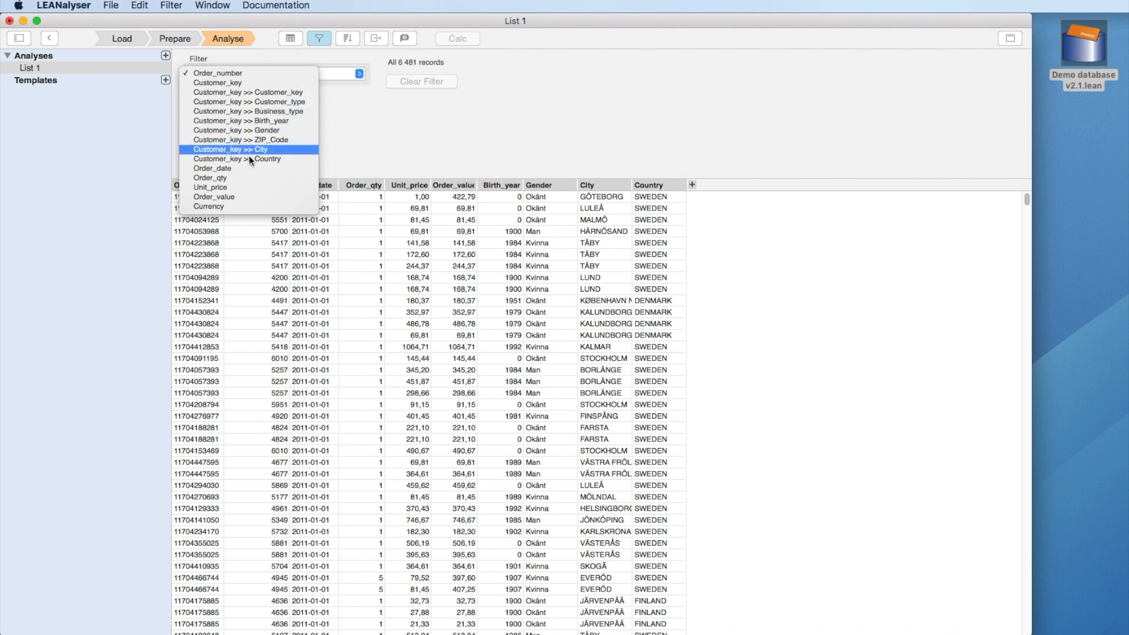
{"action": "left_click", "coordinate": [248, 196]}
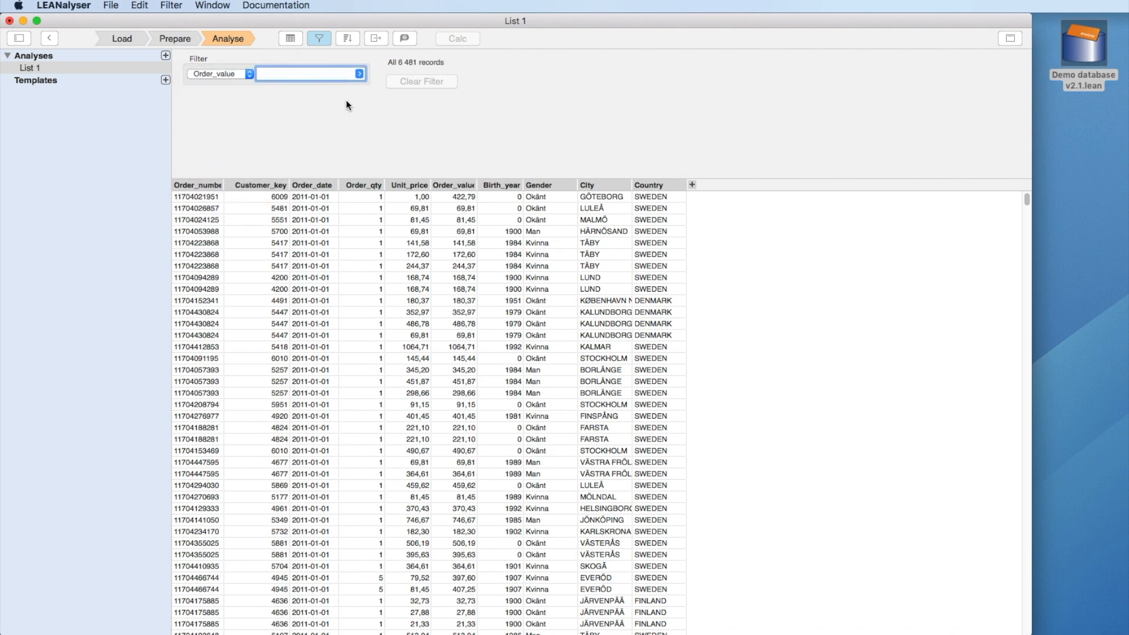
{"action": "left_click", "coordinate": [359, 74]}
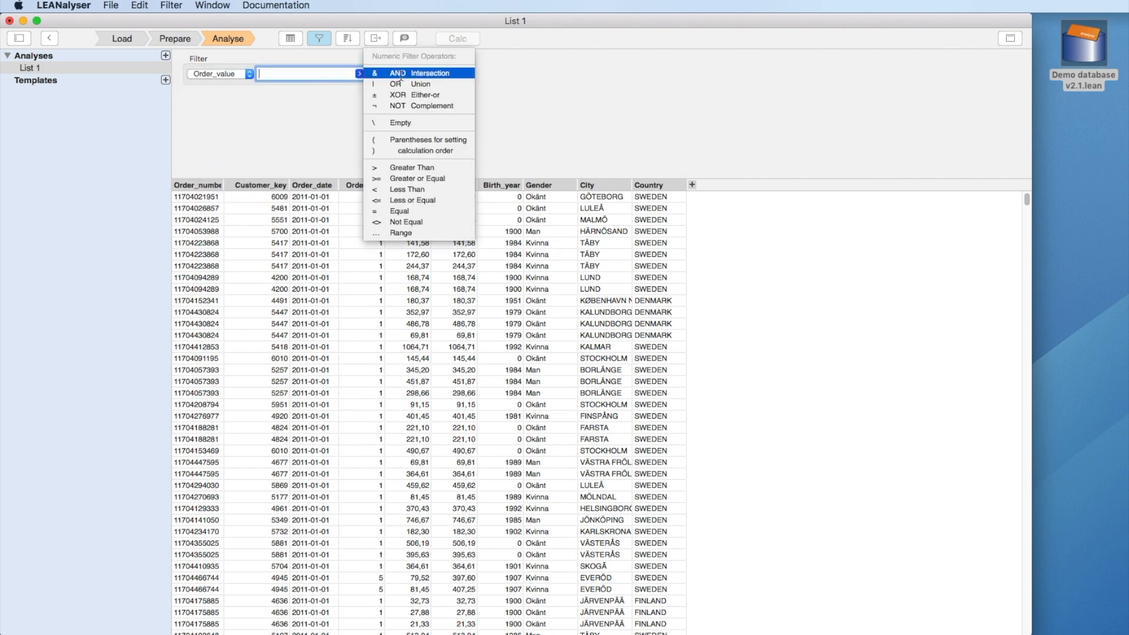
{"action": "left_click", "coordinate": [408, 168]}
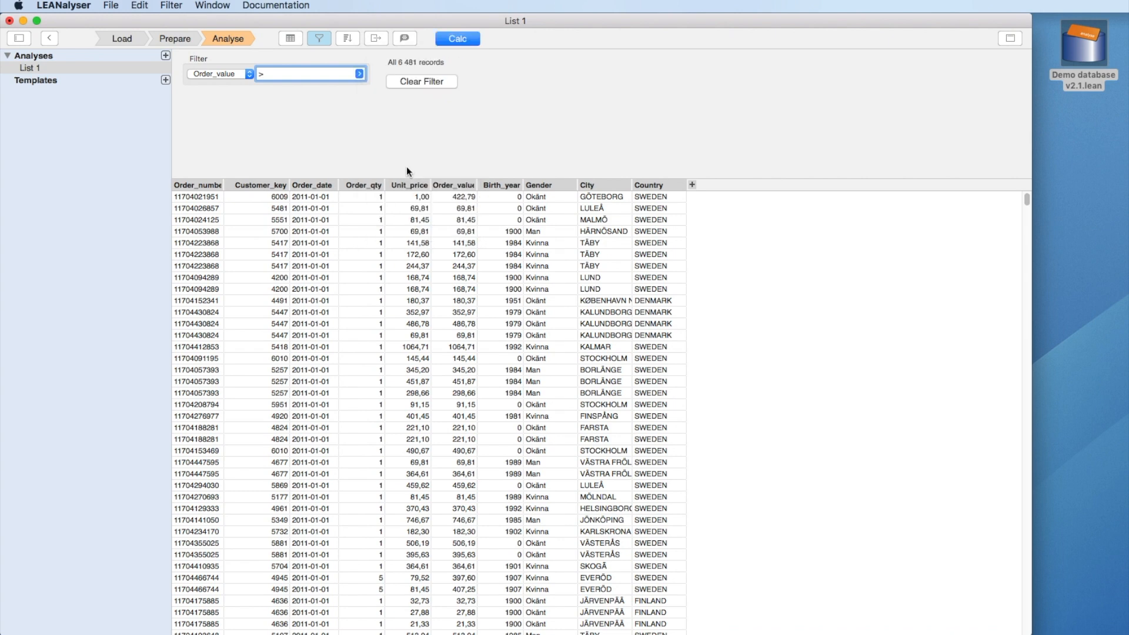
{"action": "type", "text": "240"}
{"action": "left_click", "coordinate": [445, 36]}
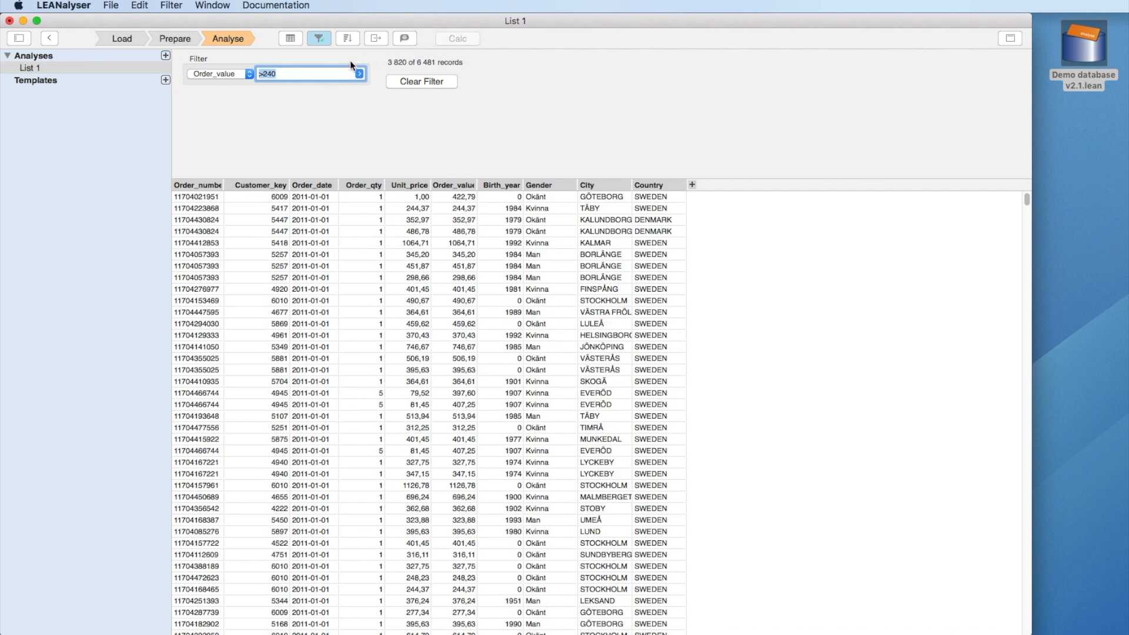
Step: Add an Order_date filter for june and recalculate, leaving 90 of 6 481 records
{"action": "left_click", "coordinate": [241, 75]}
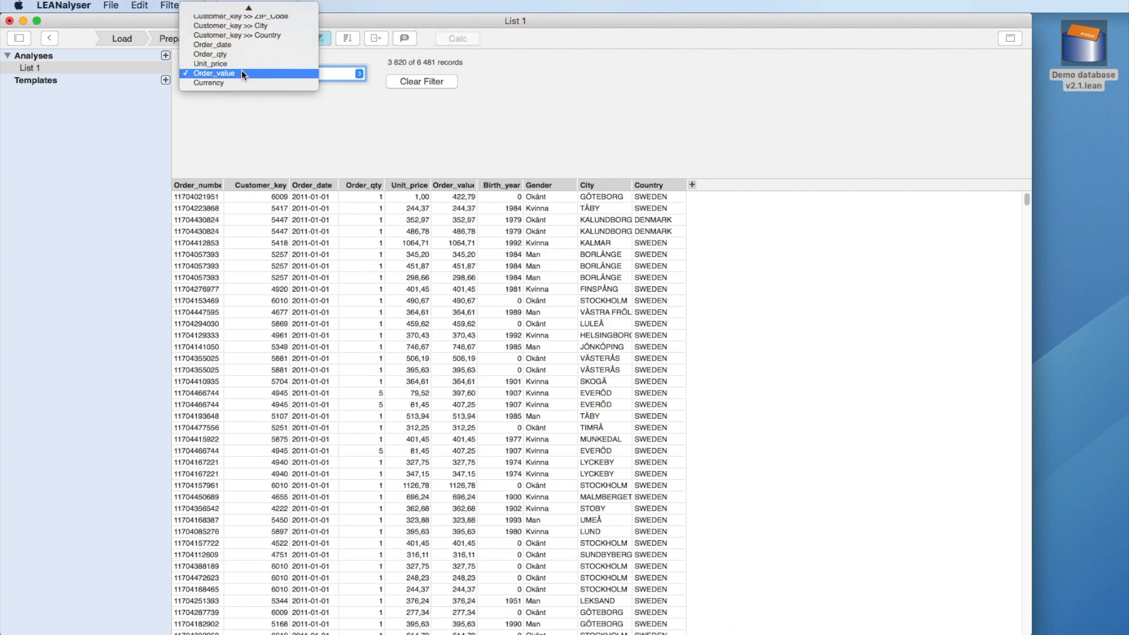
{"action": "left_click", "coordinate": [241, 49]}
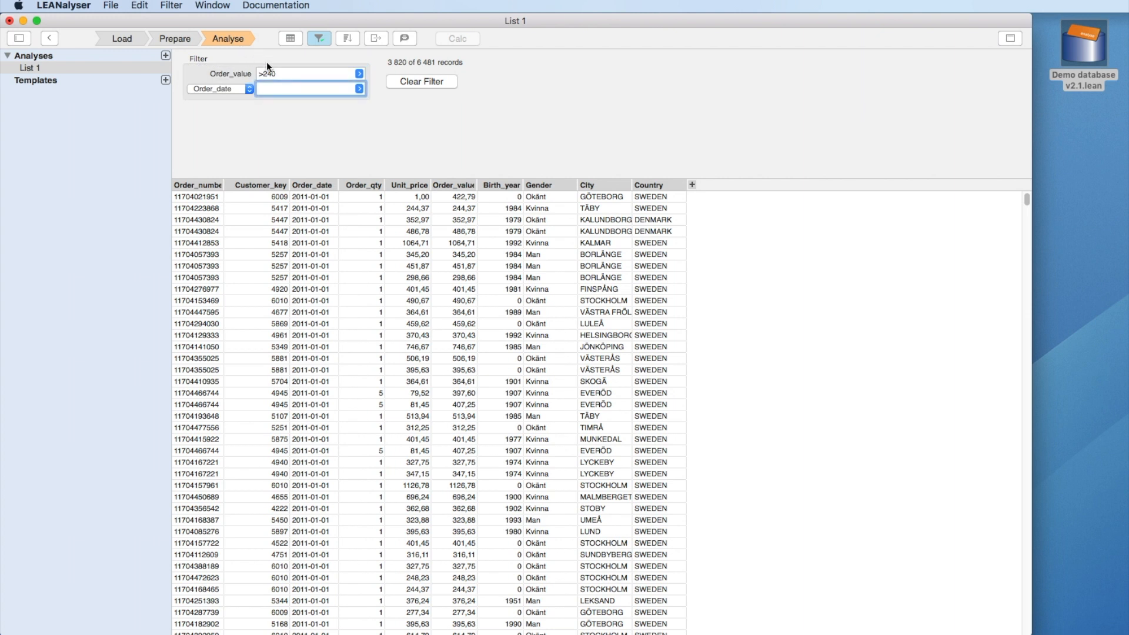
{"action": "left_click", "coordinate": [359, 88]}
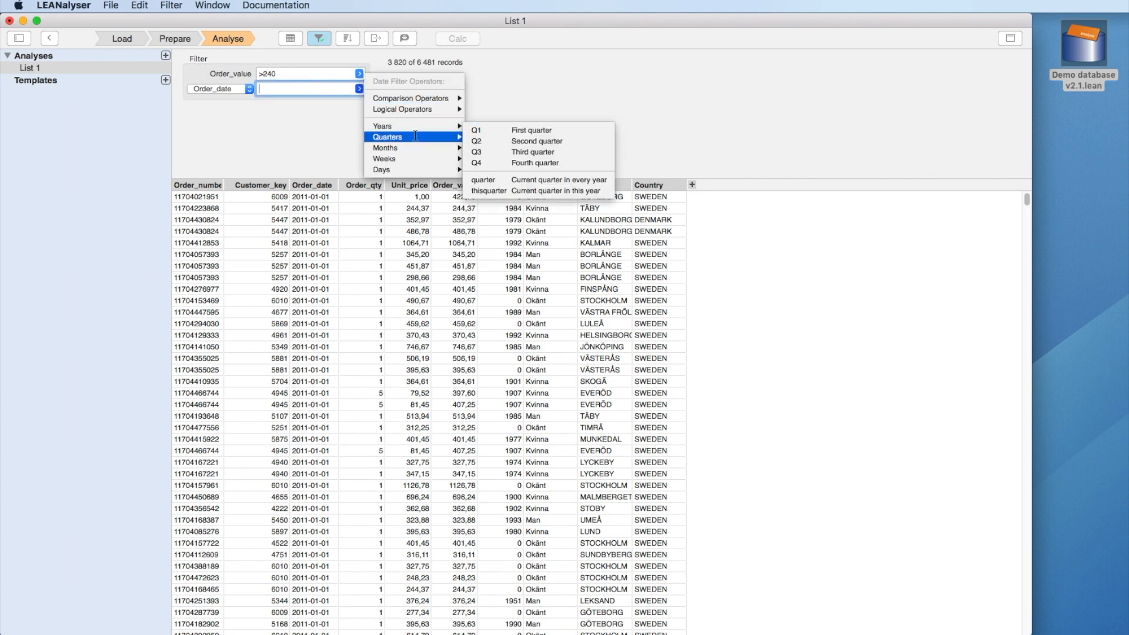
{"action": "mouse_move", "coordinate": [416, 162]}
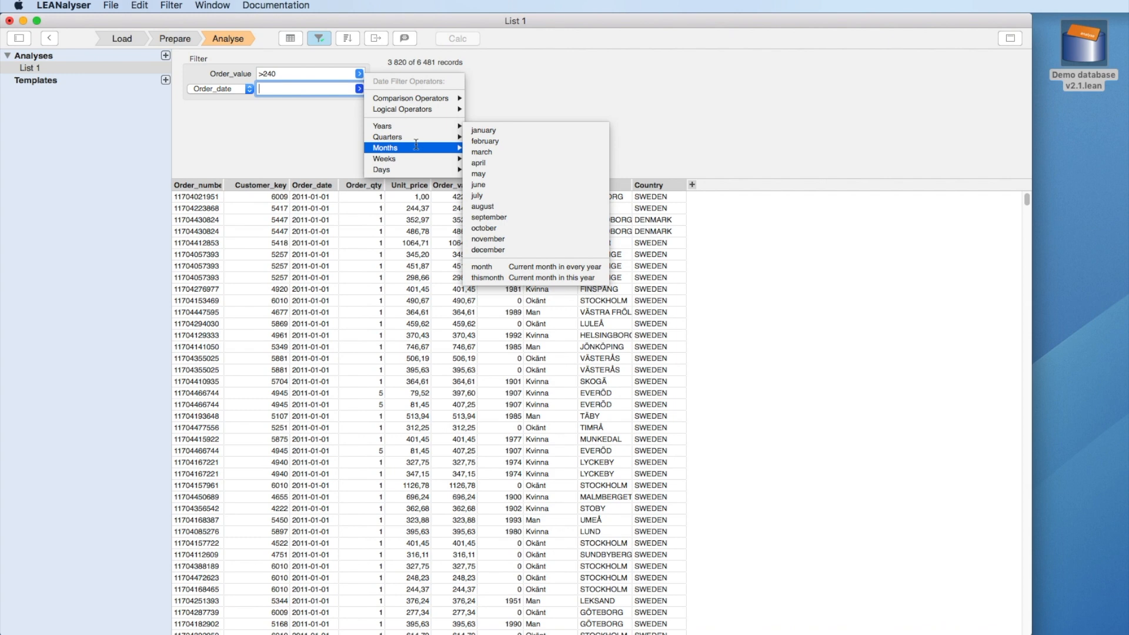
{"action": "left_click", "coordinate": [491, 184]}
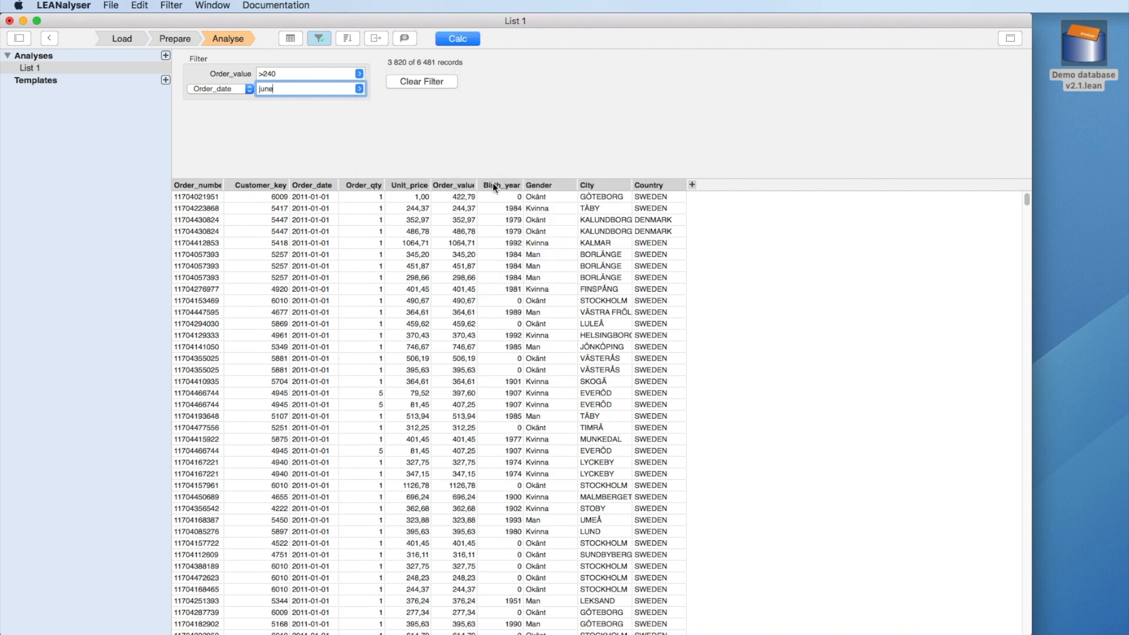
{"action": "left_click", "coordinate": [458, 38]}
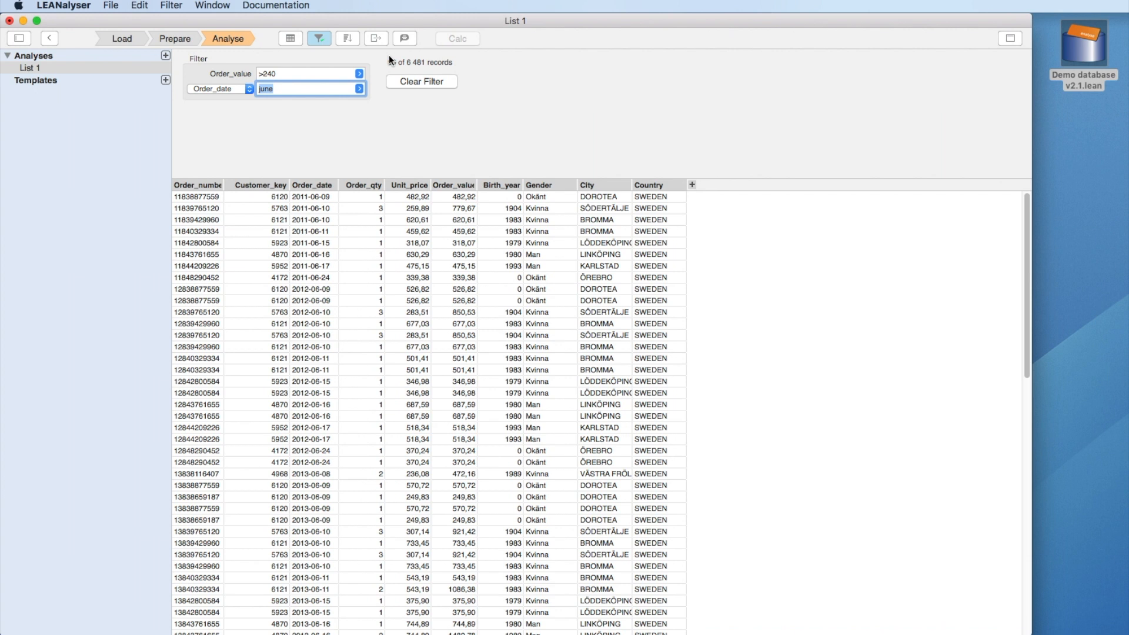
Step: Extend the Order_date condition to june&monday and recalculate, leaving 20 records
{"action": "left_click", "coordinate": [359, 89]}
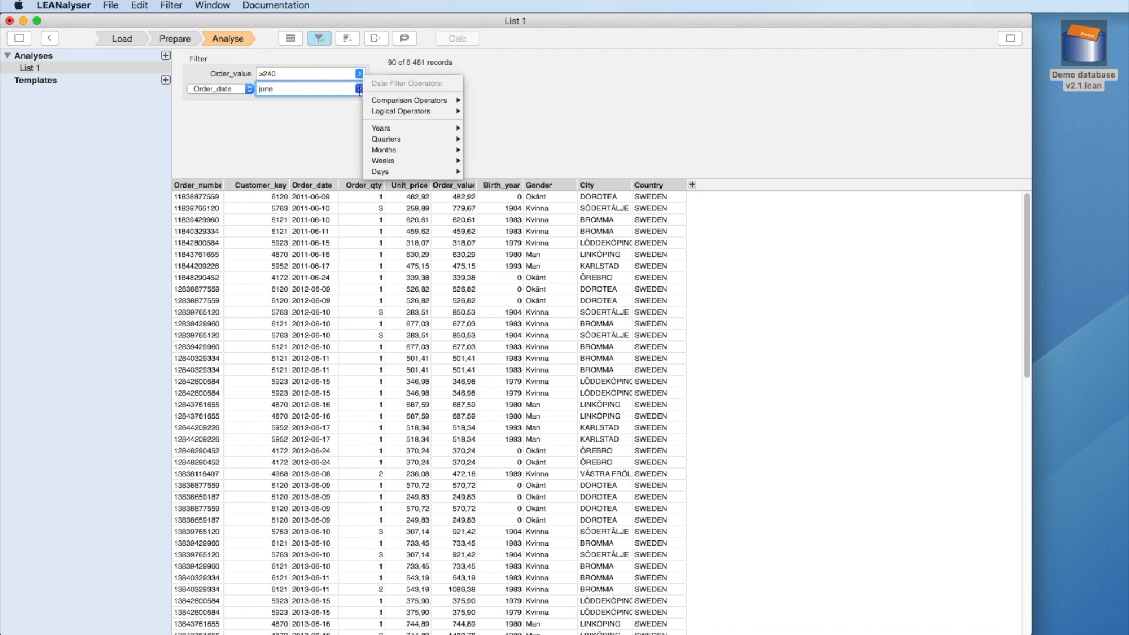
{"action": "mouse_move", "coordinate": [391, 97]}
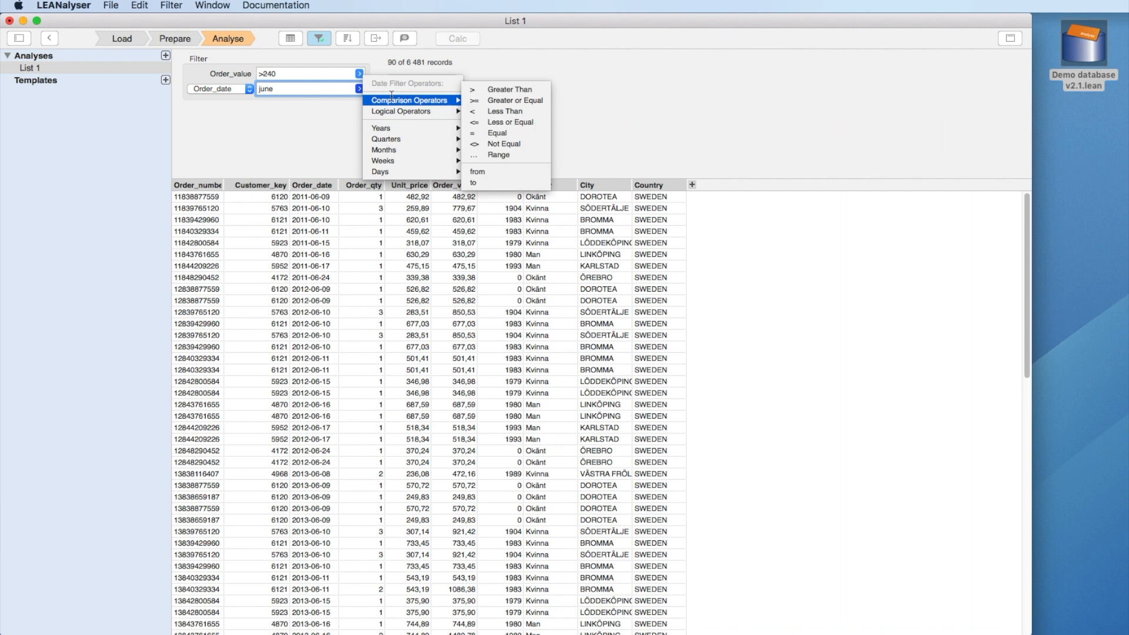
{"action": "mouse_move", "coordinate": [392, 116]}
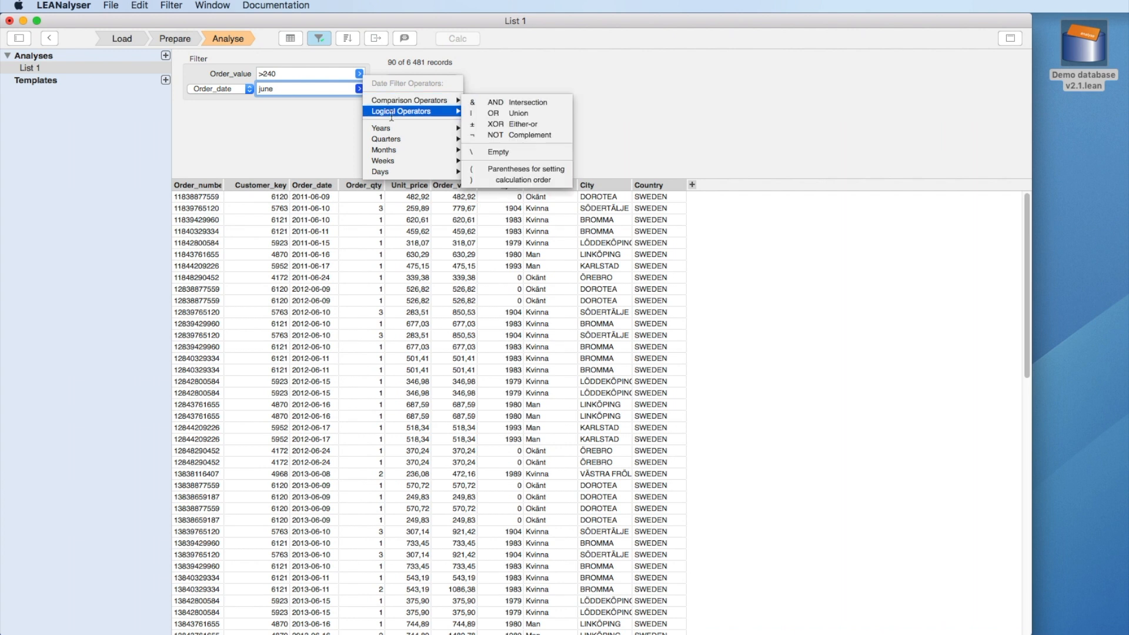
{"action": "left_click", "coordinate": [487, 104]}
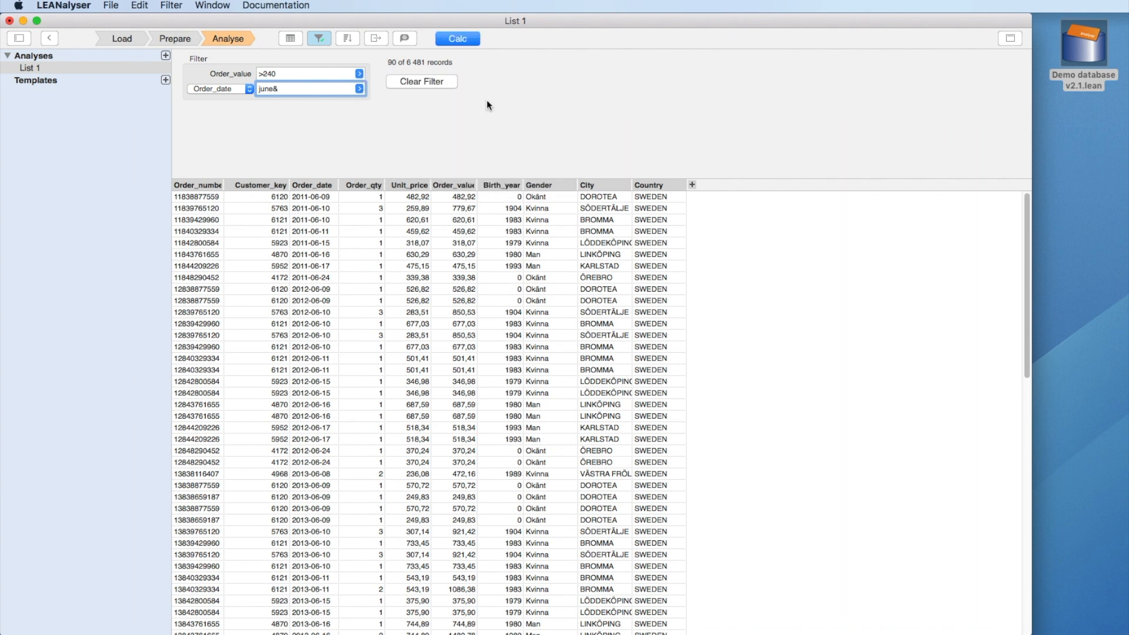
{"action": "left_click", "coordinate": [359, 89]}
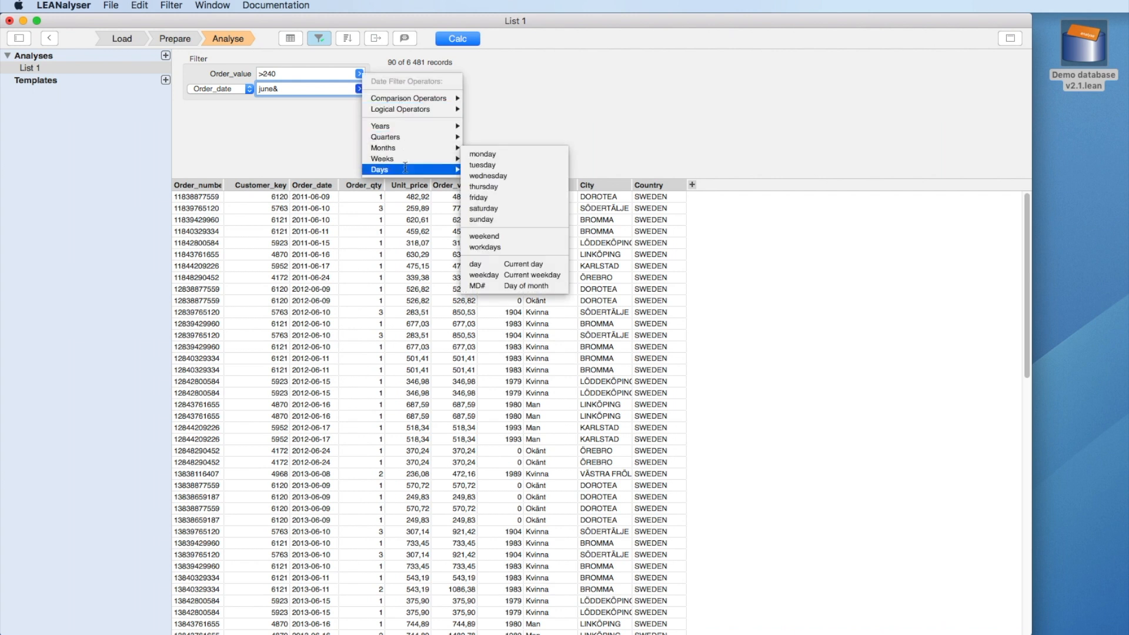
{"action": "left_click", "coordinate": [488, 156]}
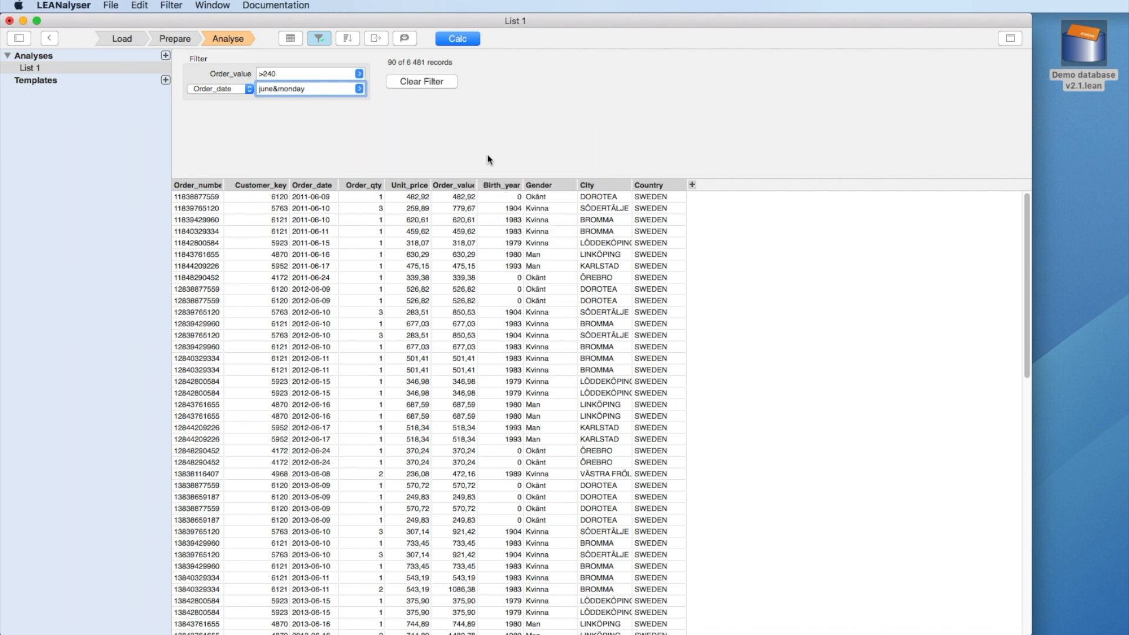
{"action": "left_click", "coordinate": [454, 39]}
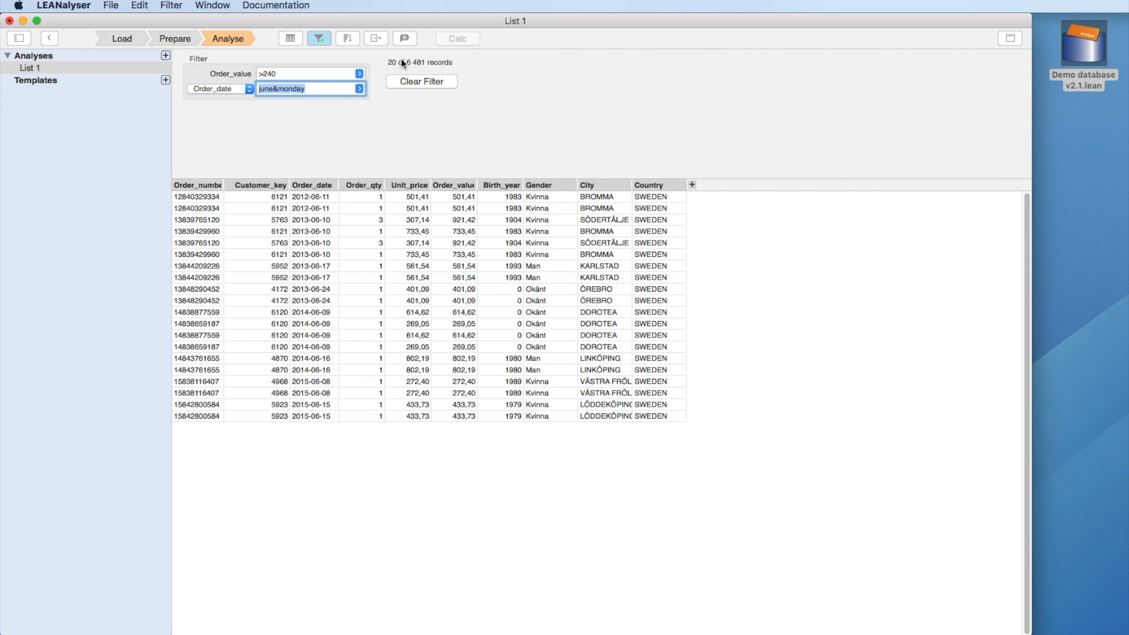
Step: Install List 1 as a template named 'My first list analysis'
{"action": "right_click", "coordinate": [143, 66]}
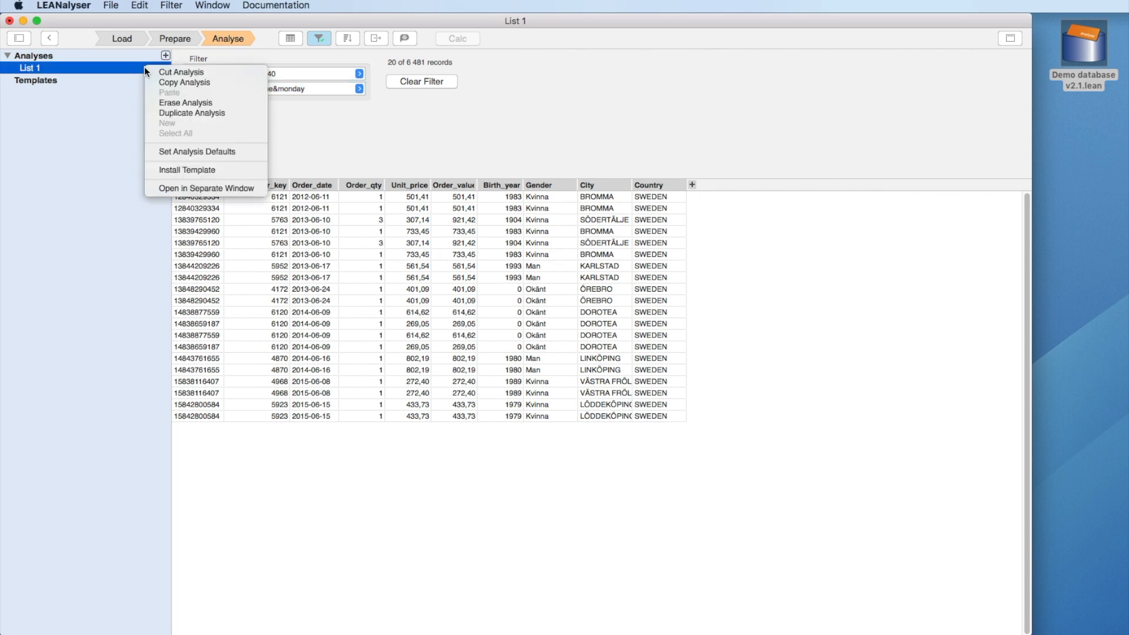
{"action": "left_click", "coordinate": [204, 171]}
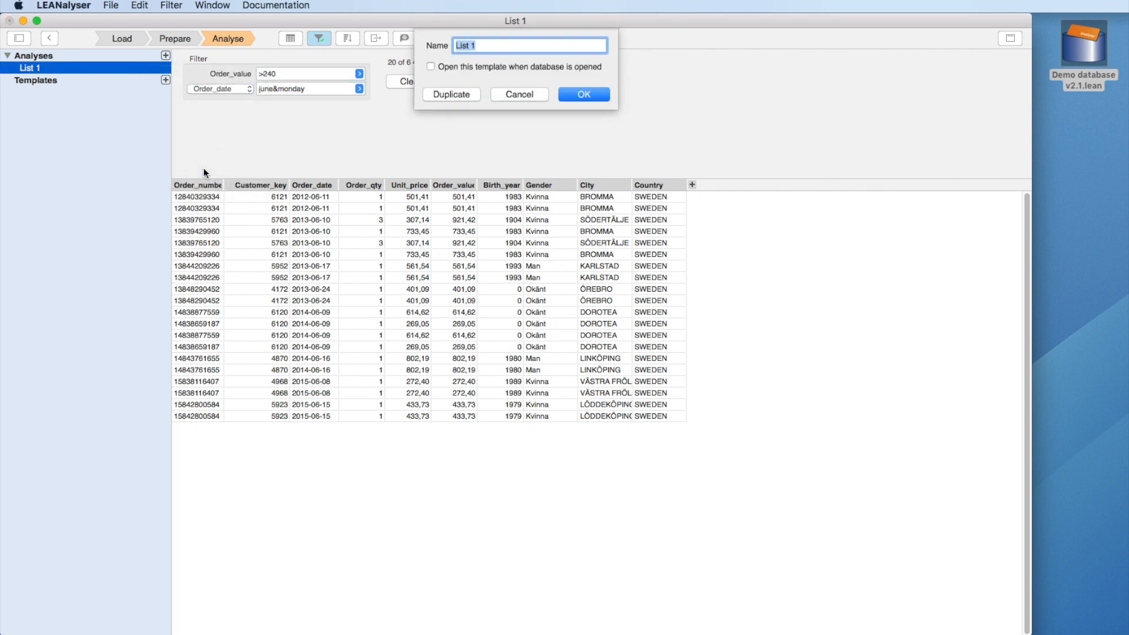
{"action": "type", "text": "My first list analysis"}
{"action": "left_click", "coordinate": [567, 99]}
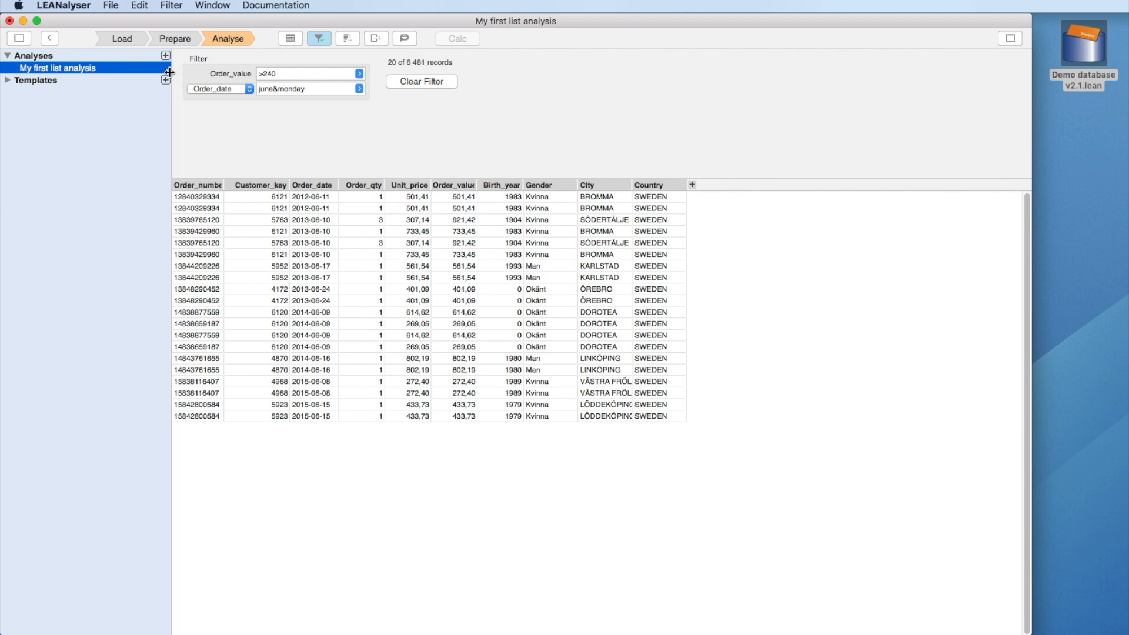
{"action": "left_click", "coordinate": [111, 5]}
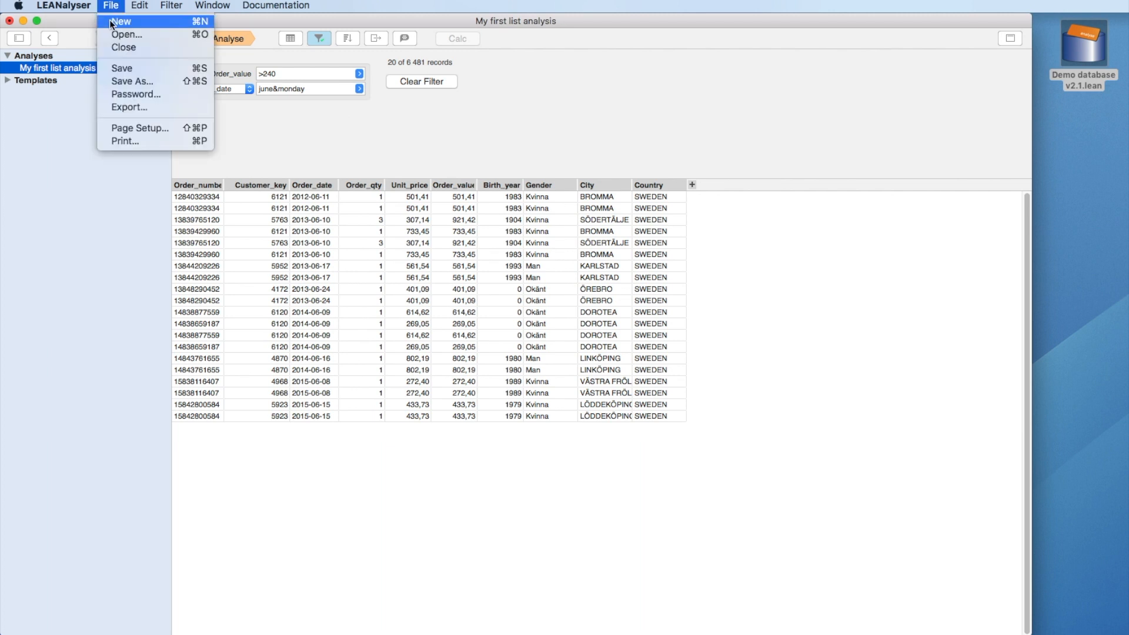